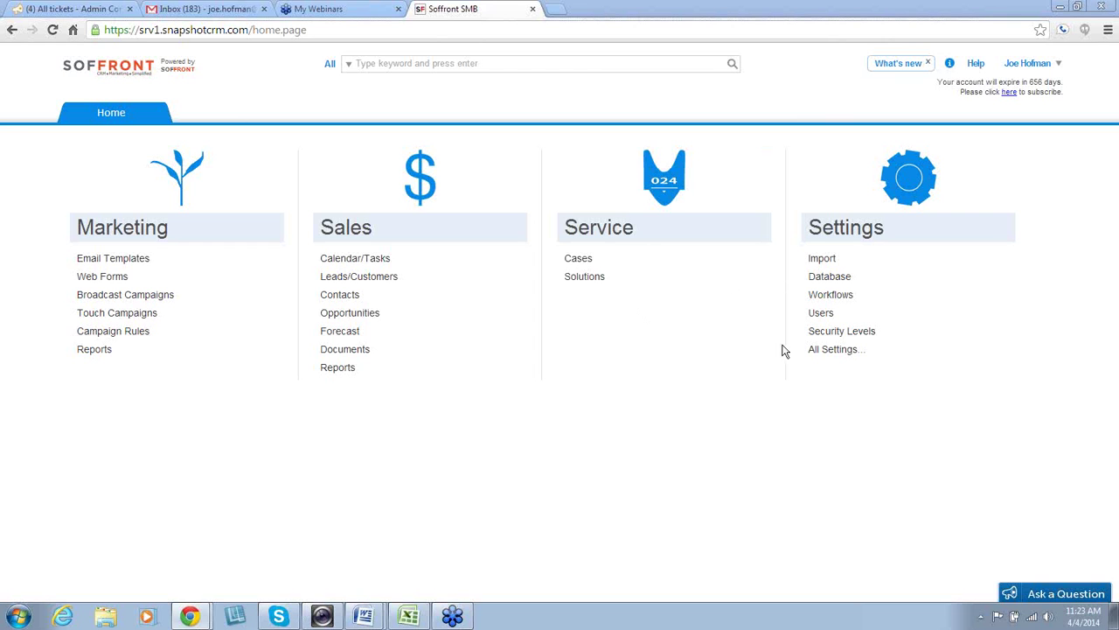
Step: Open the Leads/Customers form from the database tables settings and scroll through its field sections
left_click(830, 276)
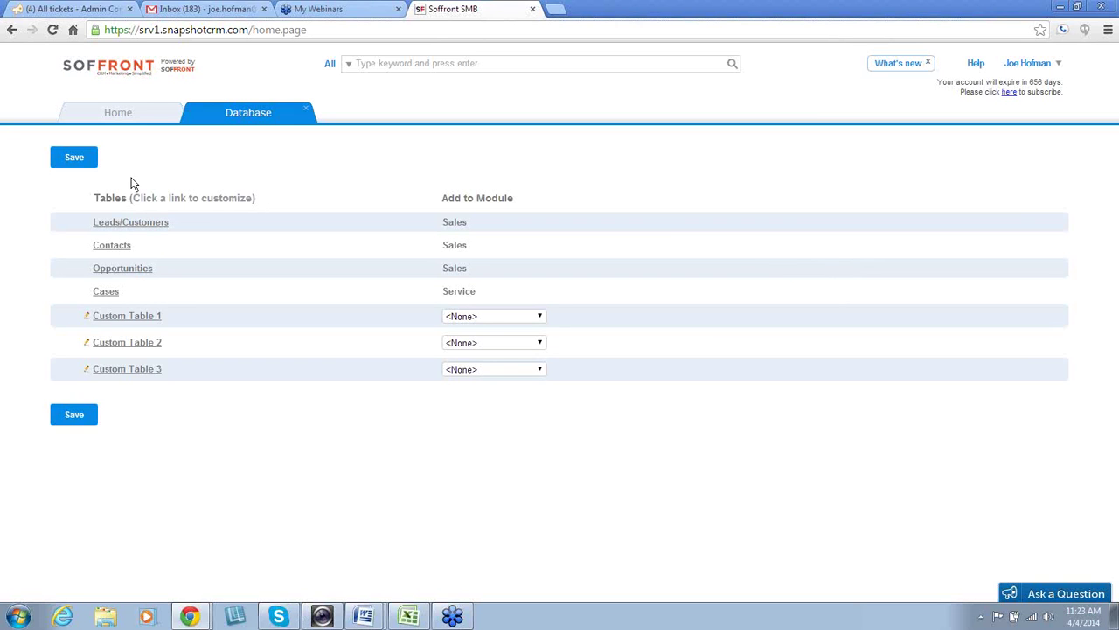
left_click(111, 225)
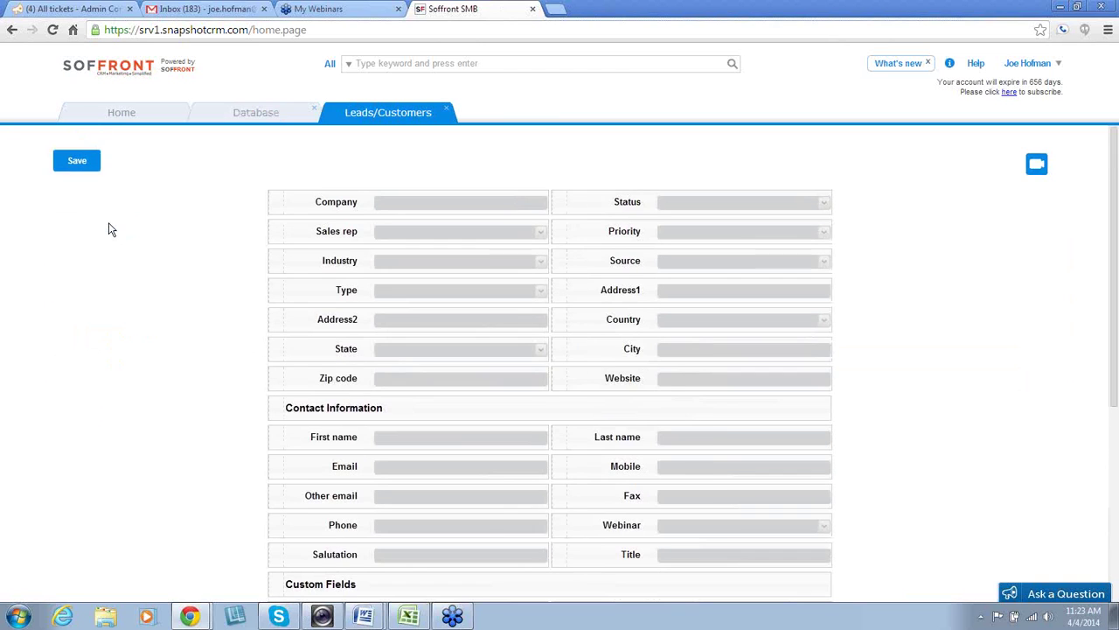
scroll(108, 226, "down", 1)
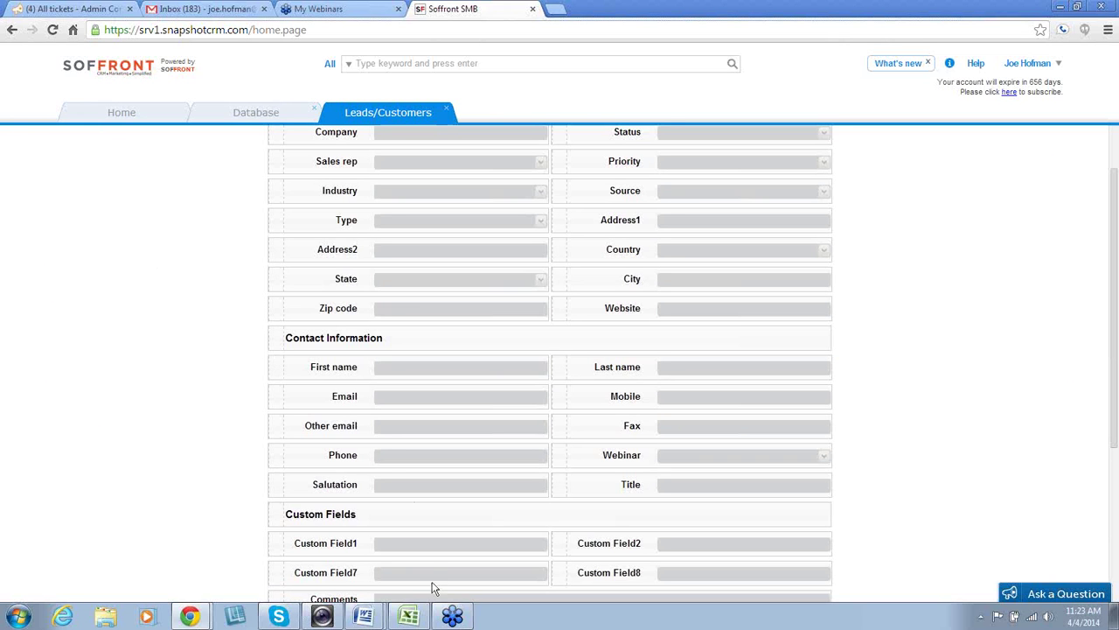
Step: Switch to Excel to view the Import Example sheet's Company, Mdate, Emp, PCs, Email and Web columns
left_click(410, 617)
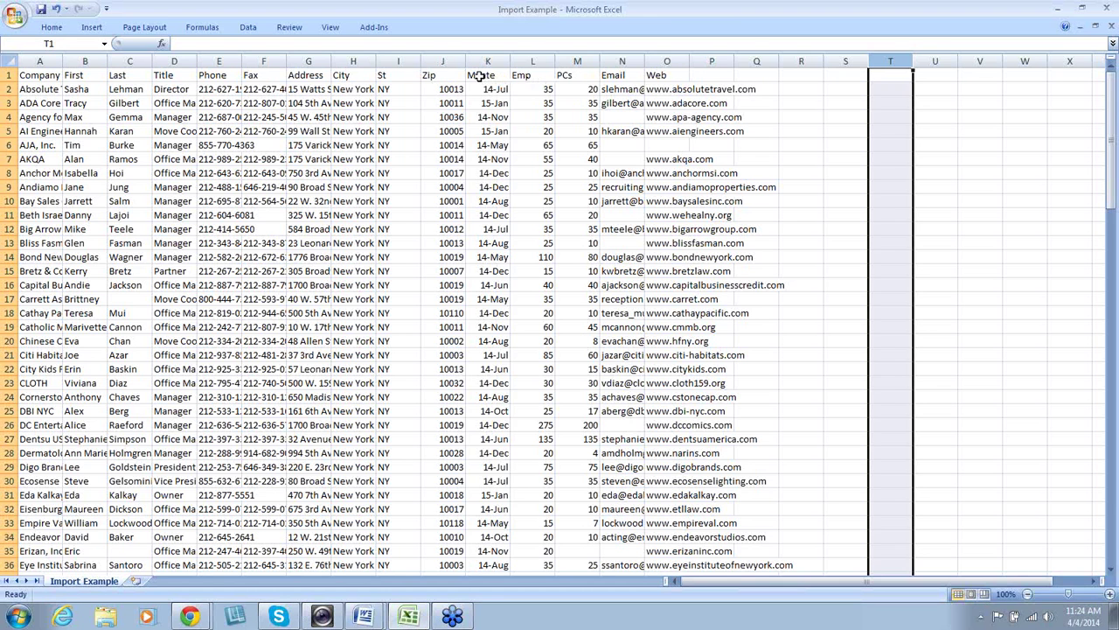
Step: Insert a new text field labelled 'mdate' at the Website row of the Leads/Customers form
left_click(1058, 8)
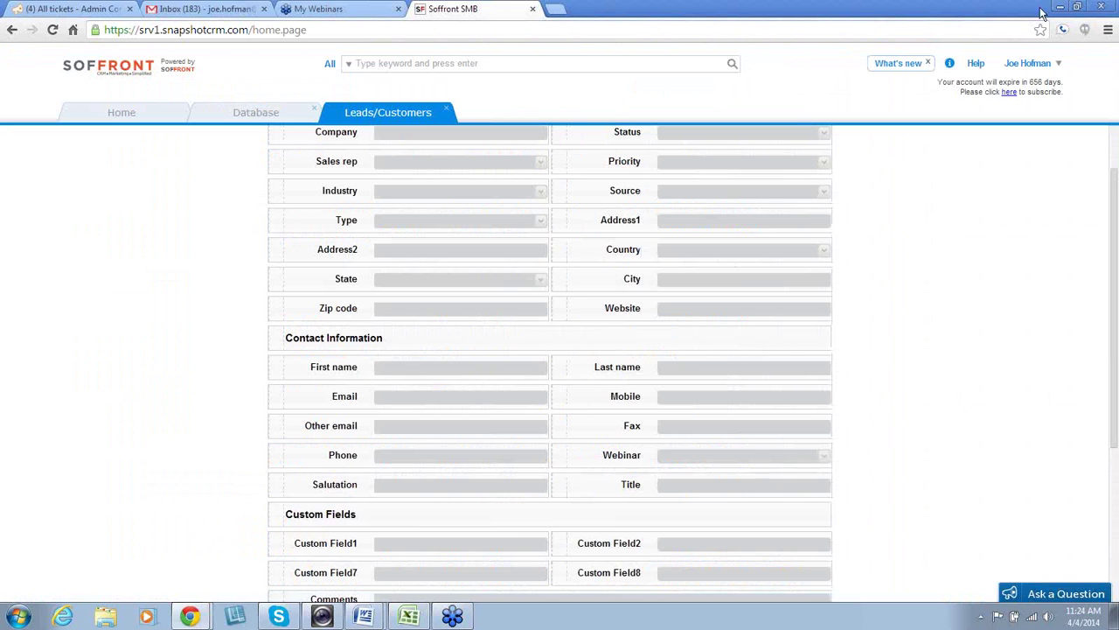
right_click(588, 315)
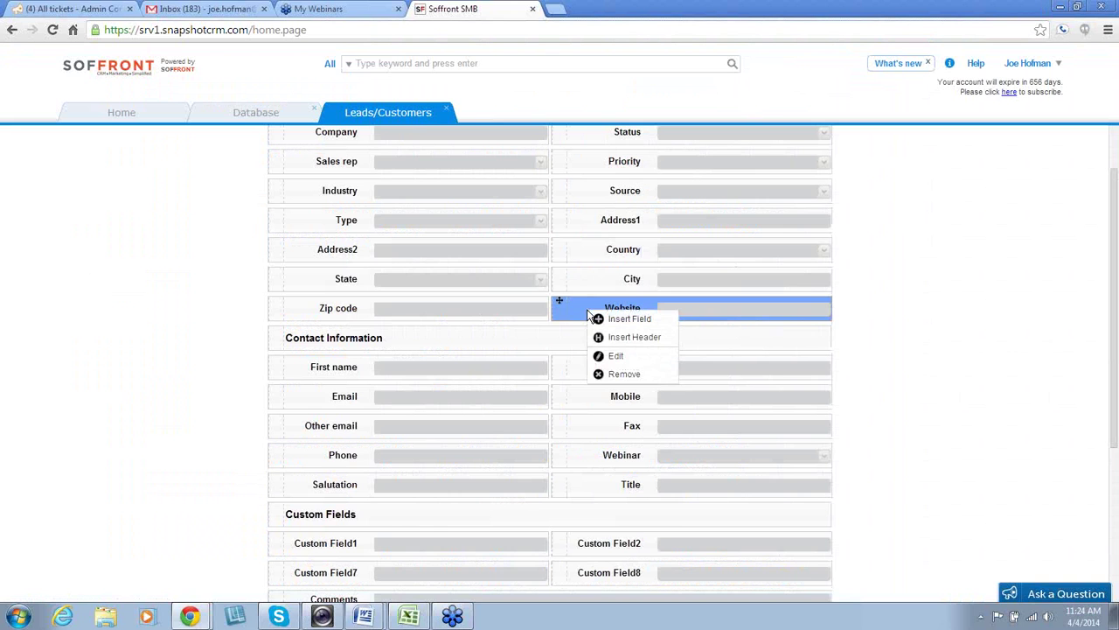
left_click(635, 319)
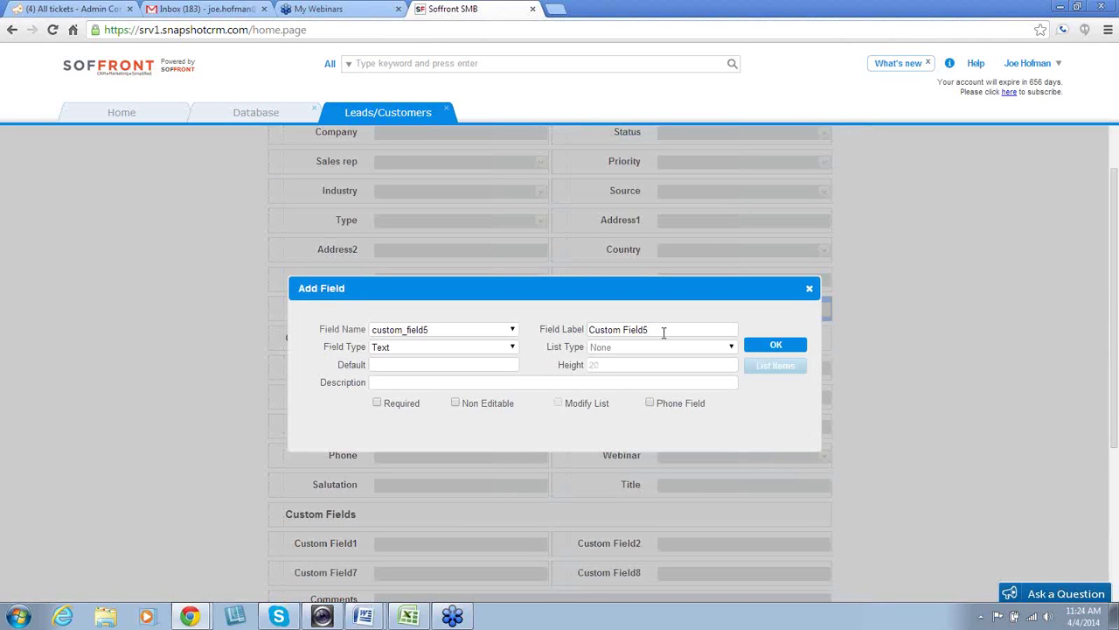
left_click_drag(660, 333, 568, 347)
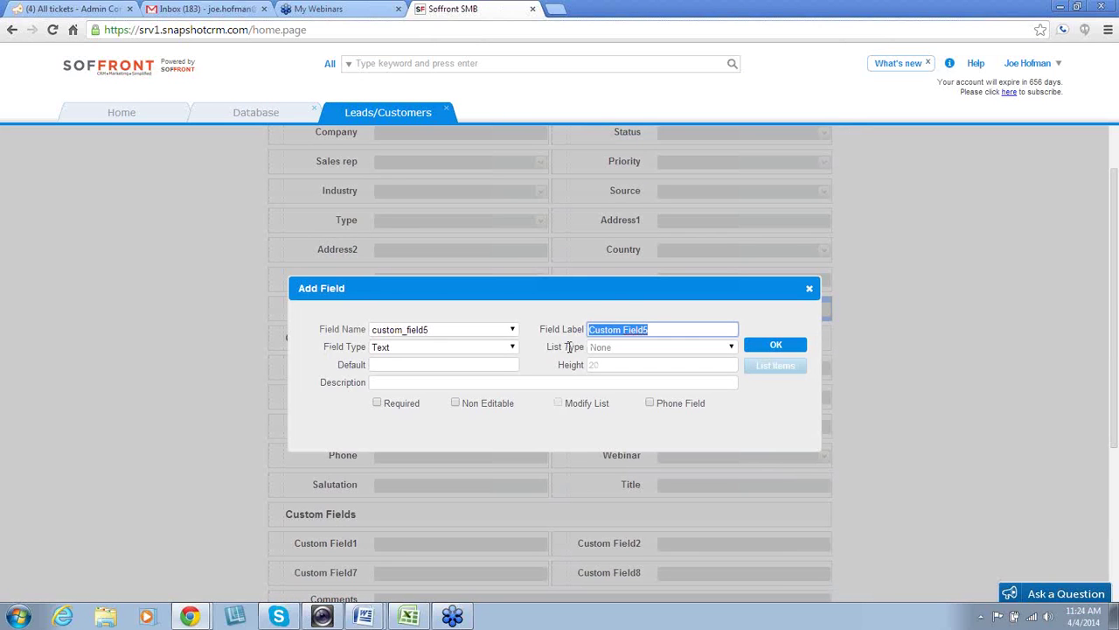
type("mdate")
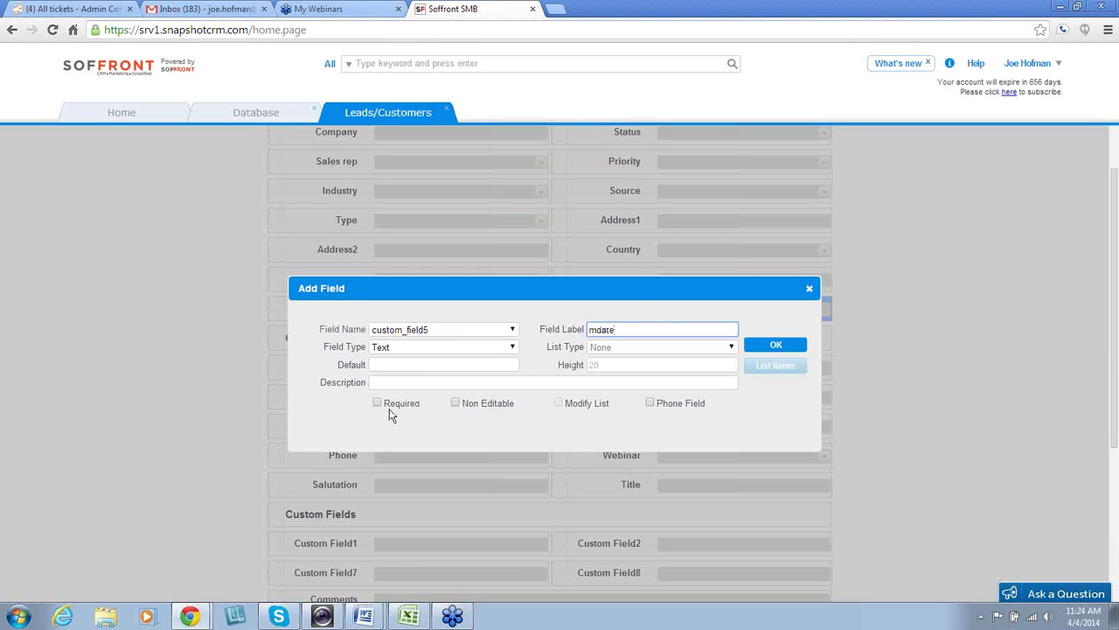
left_click(774, 347)
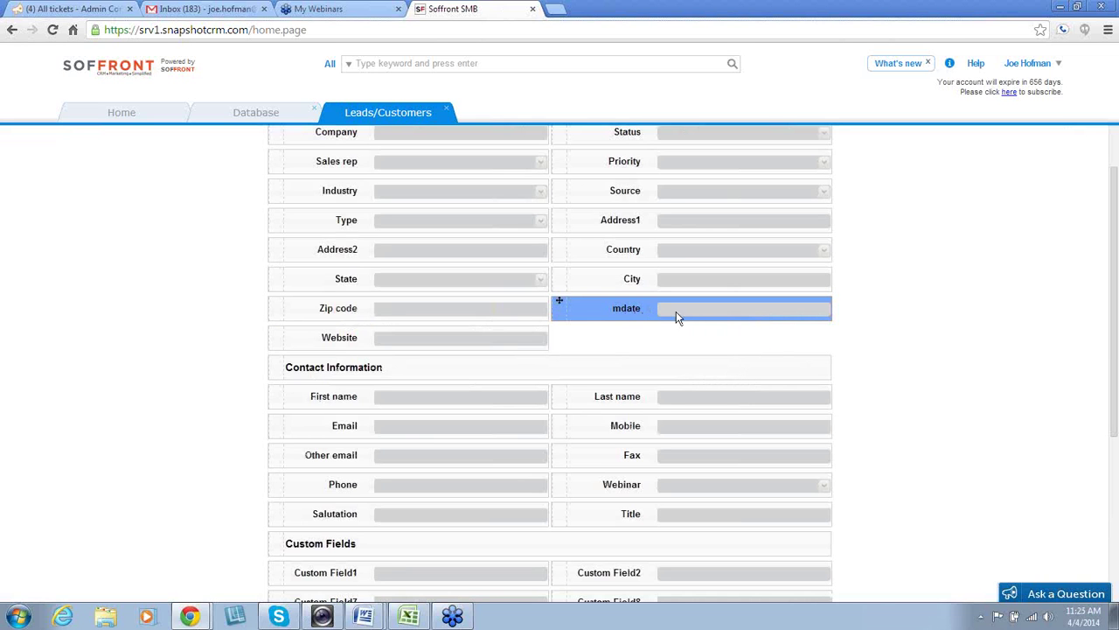
Step: Insert a new text field labelled 'Emp' at the mdate row
right_click(578, 309)
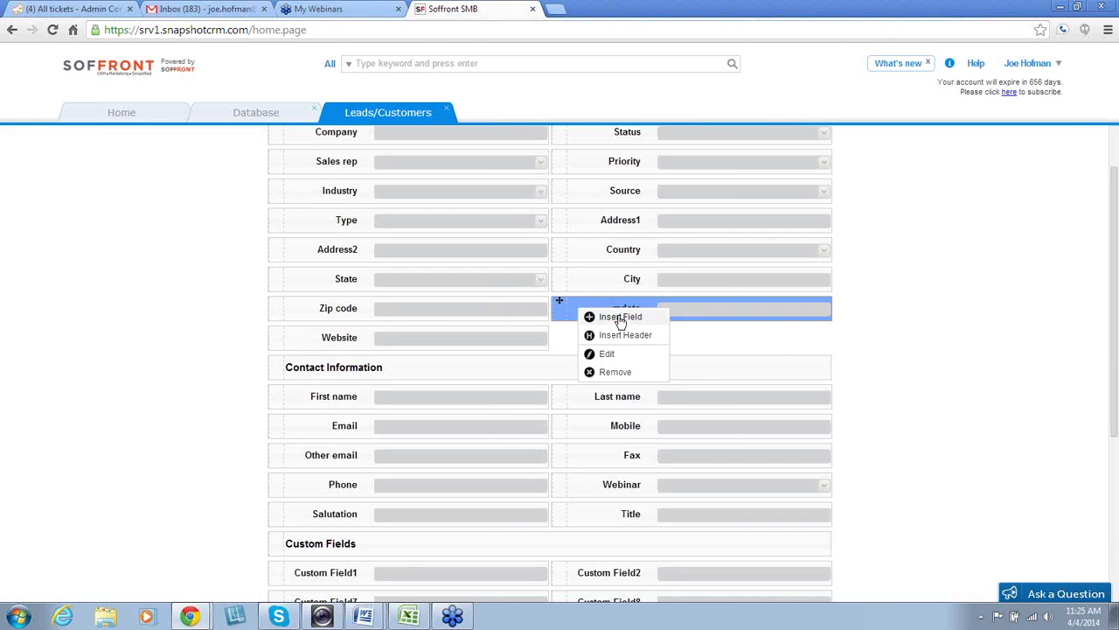
left_click(620, 318)
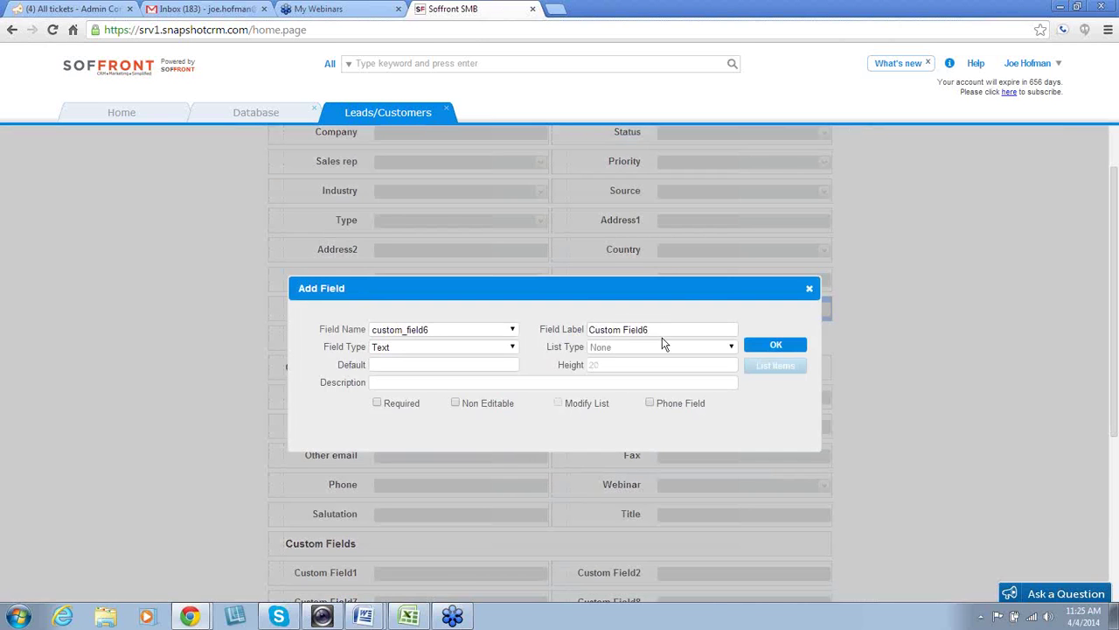
left_click_drag(664, 329, 577, 345)
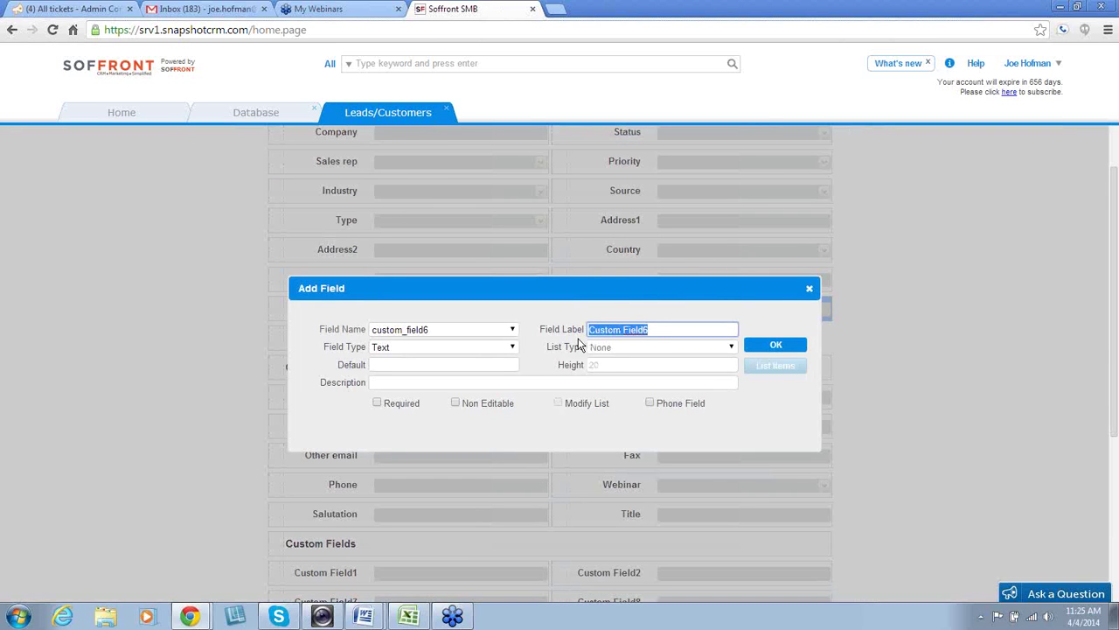
type("Emp")
left_click(775, 346)
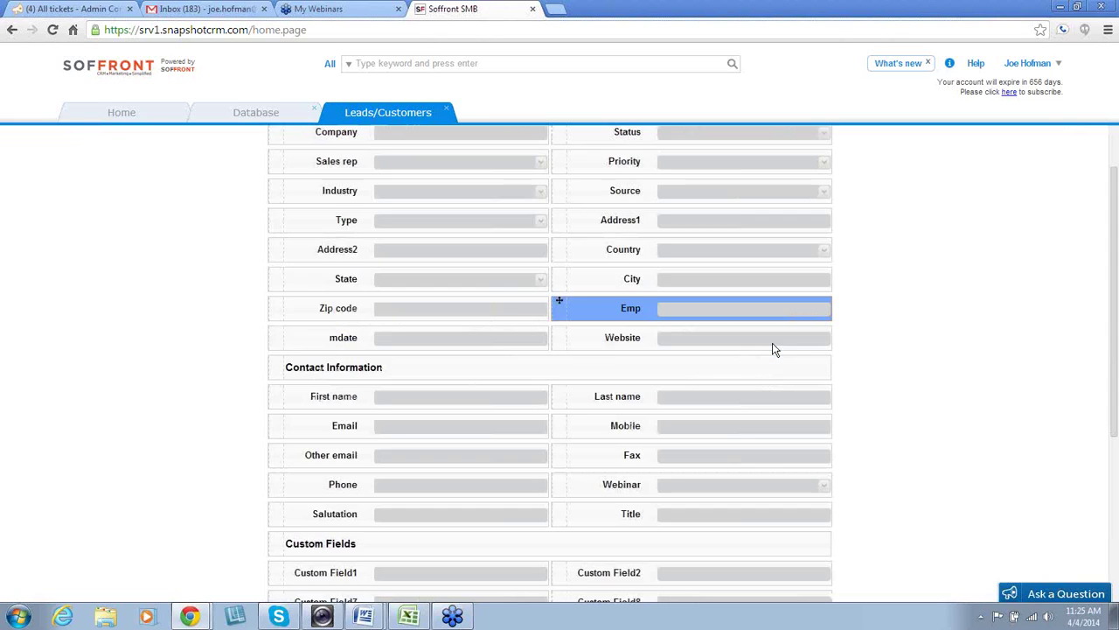
Step: Insert a third text field labelled 'Pcs' at the Website row
left_click(619, 311)
left_click(585, 342)
right_click(587, 342)
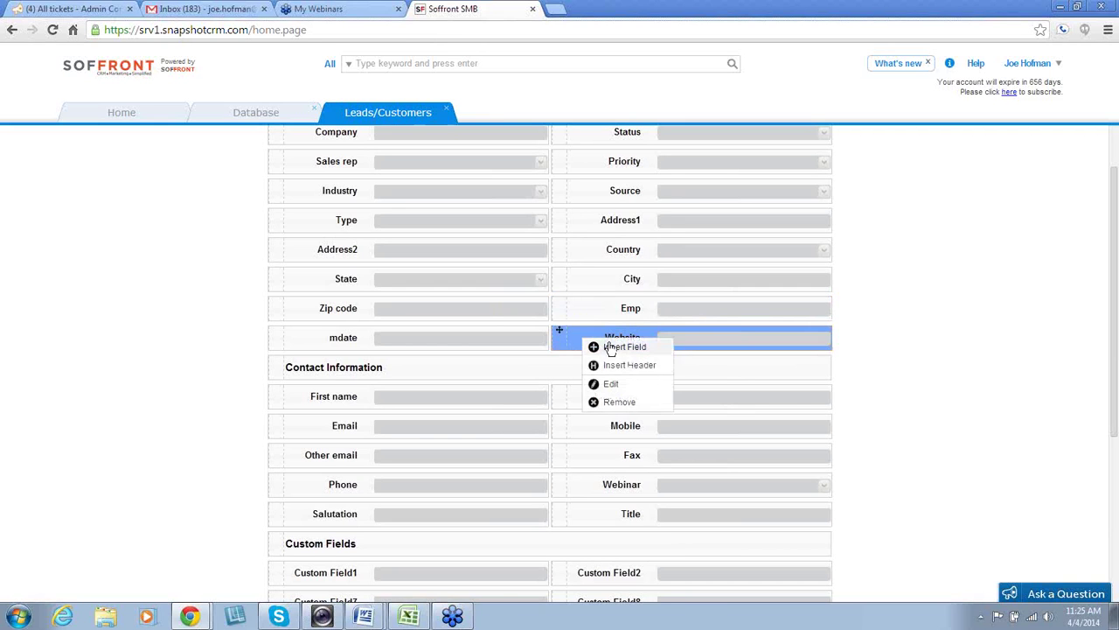
left_click(610, 345)
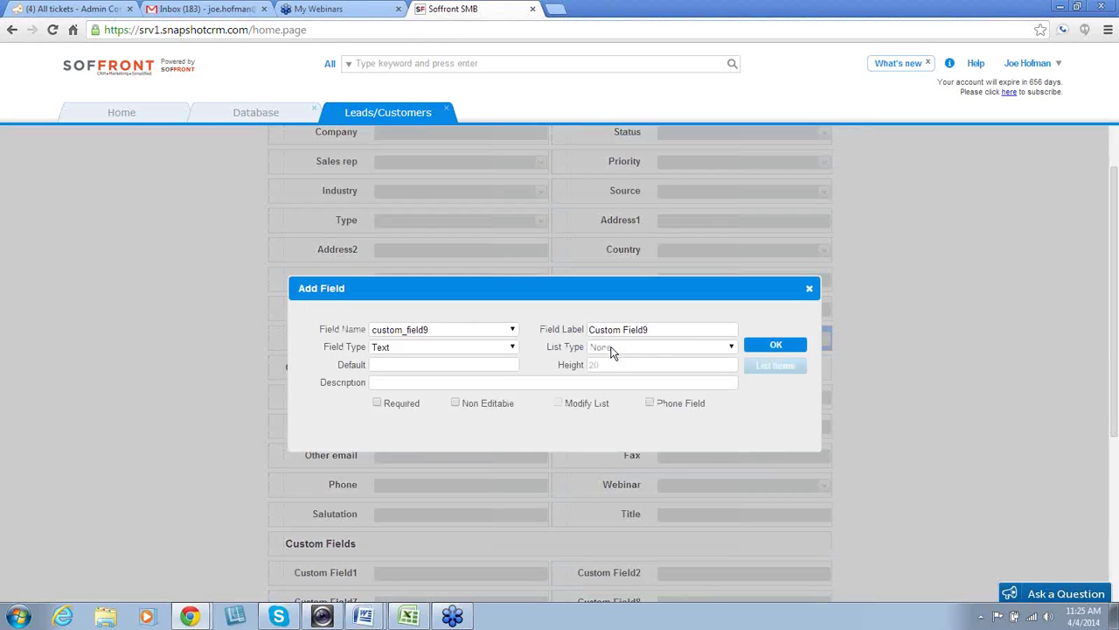
left_click_drag(665, 333, 578, 339)
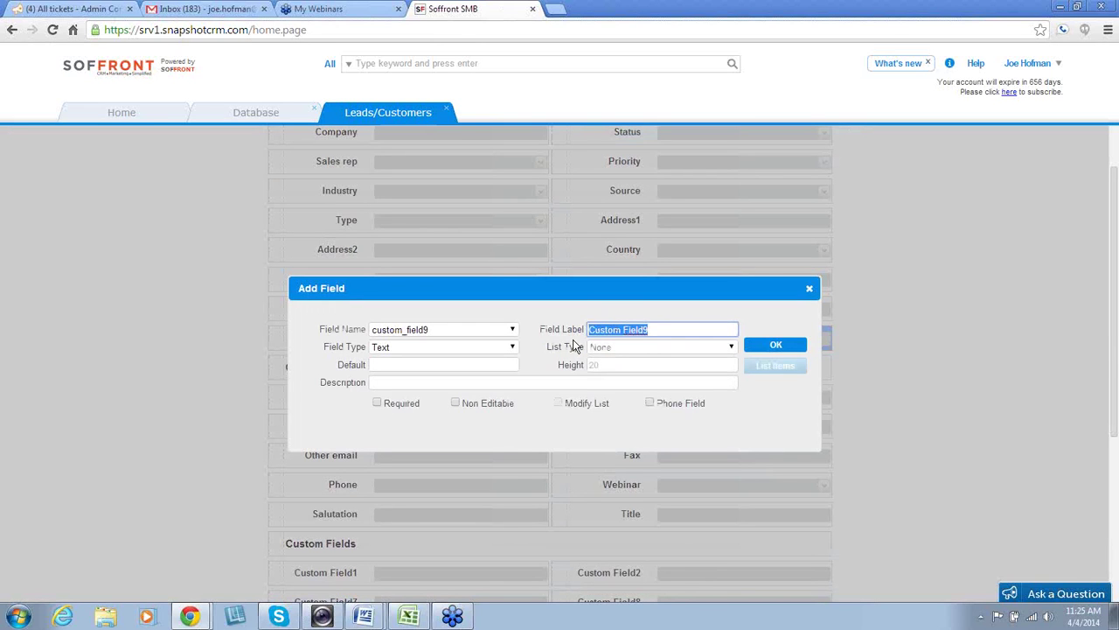
type("Pcs")
left_click(787, 346)
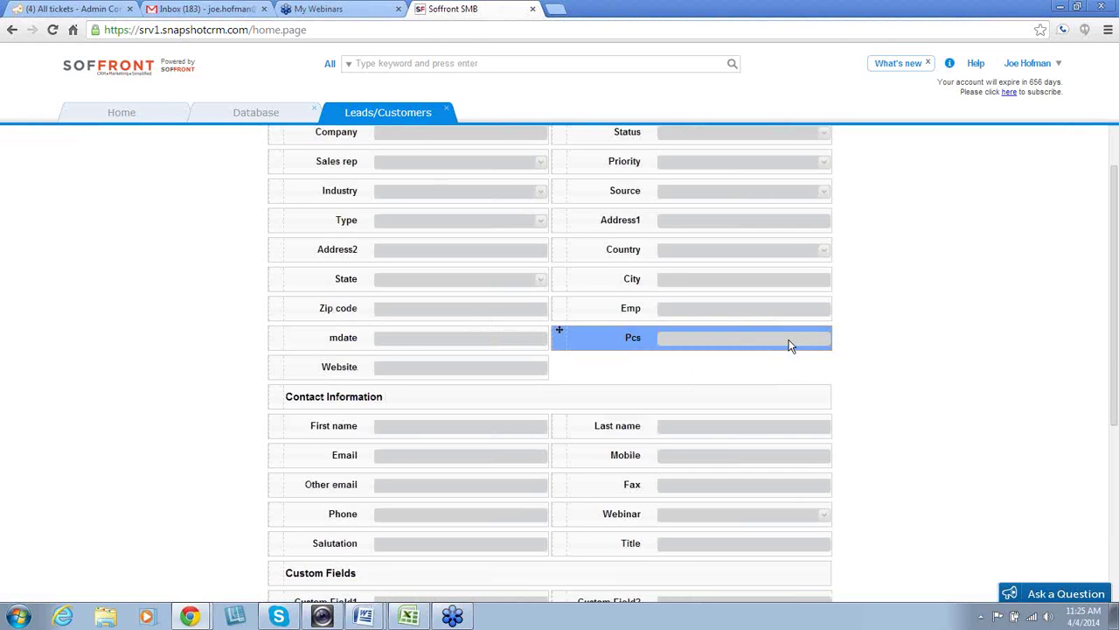
Step: Drag the Pcs and Emp fields into position, then save the form layout
scroll(790, 346, "up", 1)
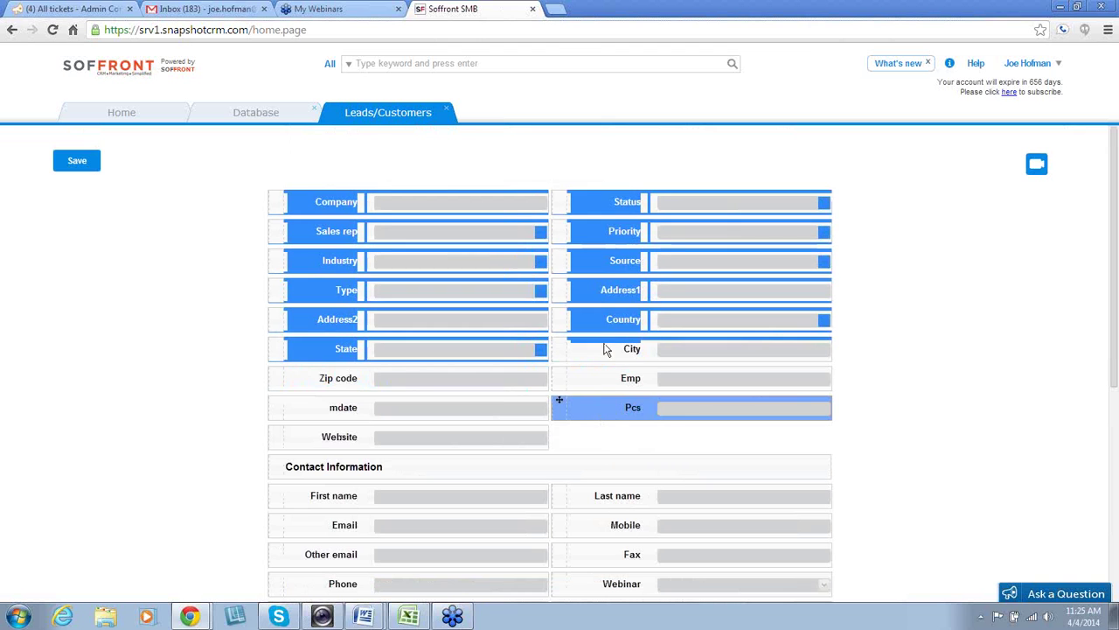
right_click(598, 410)
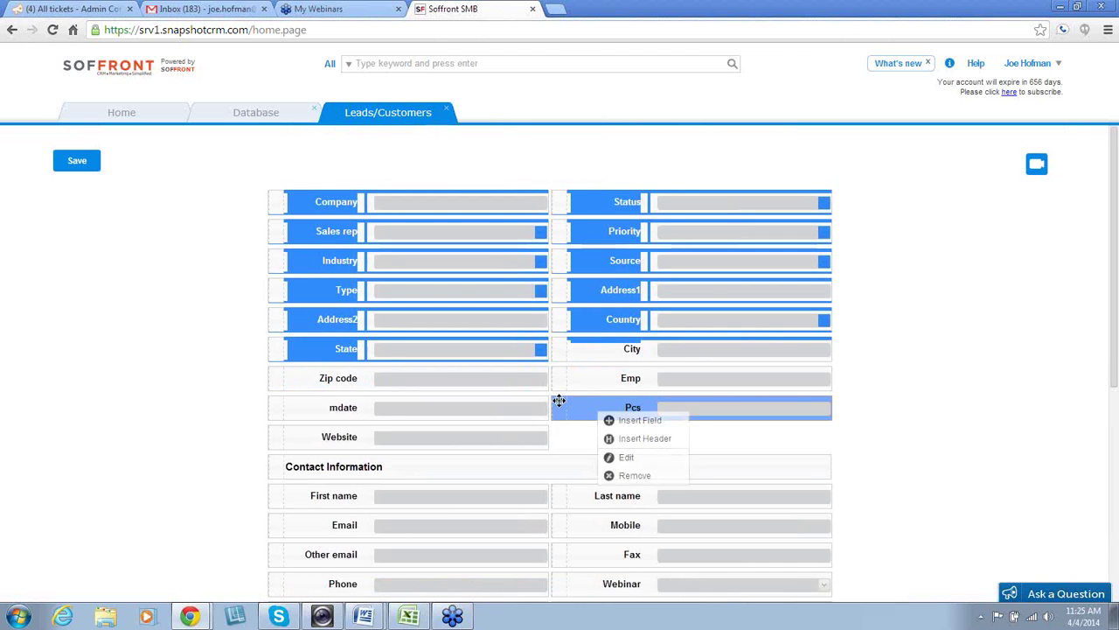
left_click_drag(564, 397, 588, 368)
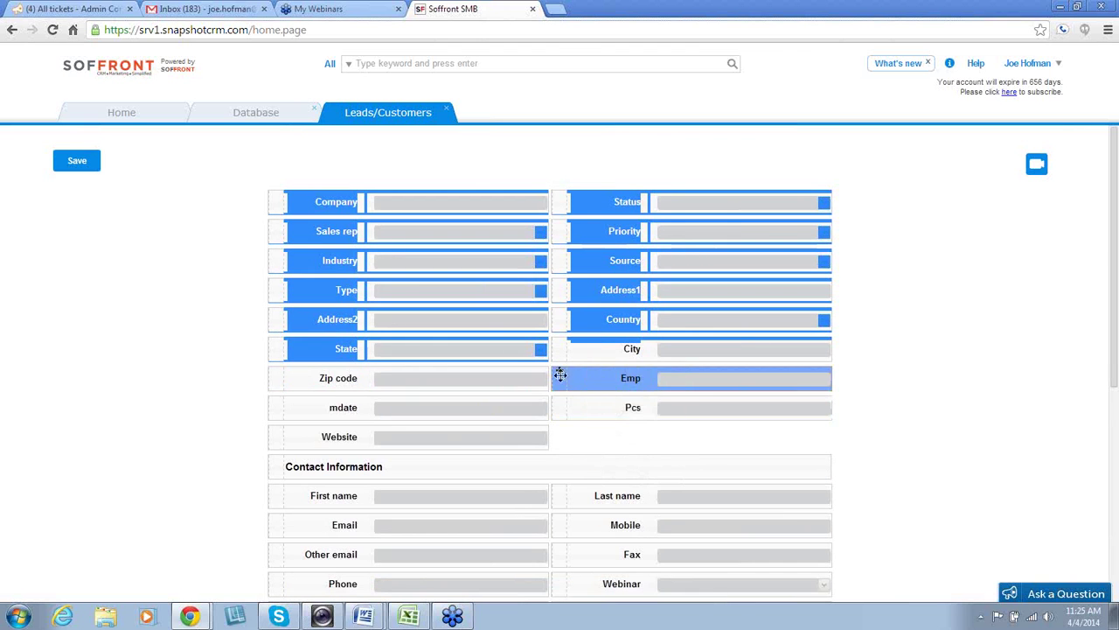
left_click(885, 352)
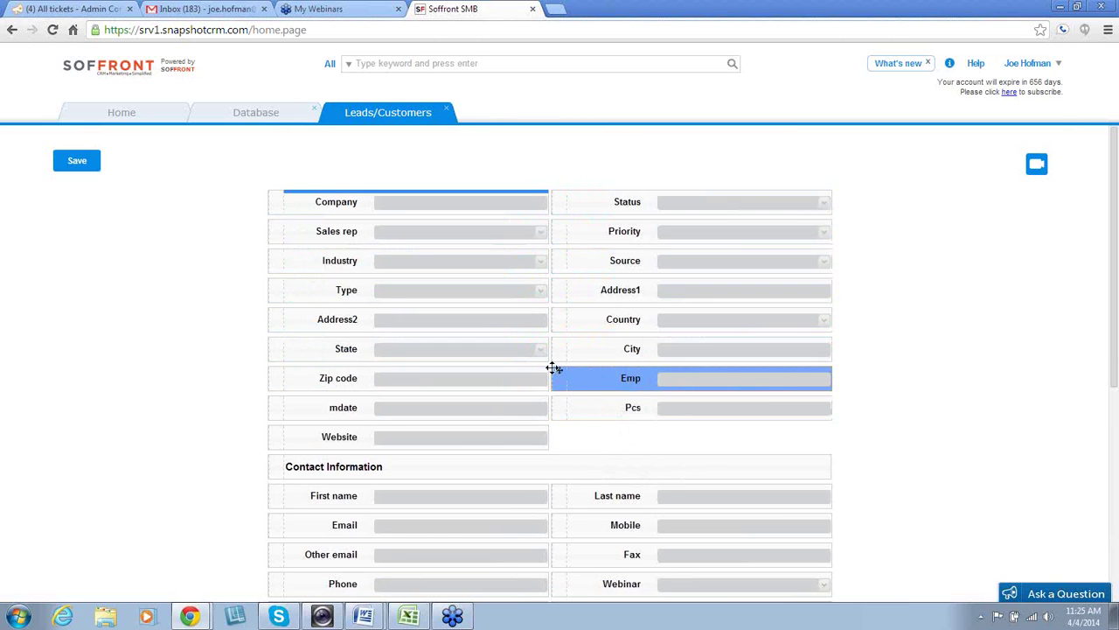
left_click_drag(563, 375, 562, 351)
left_click(77, 161)
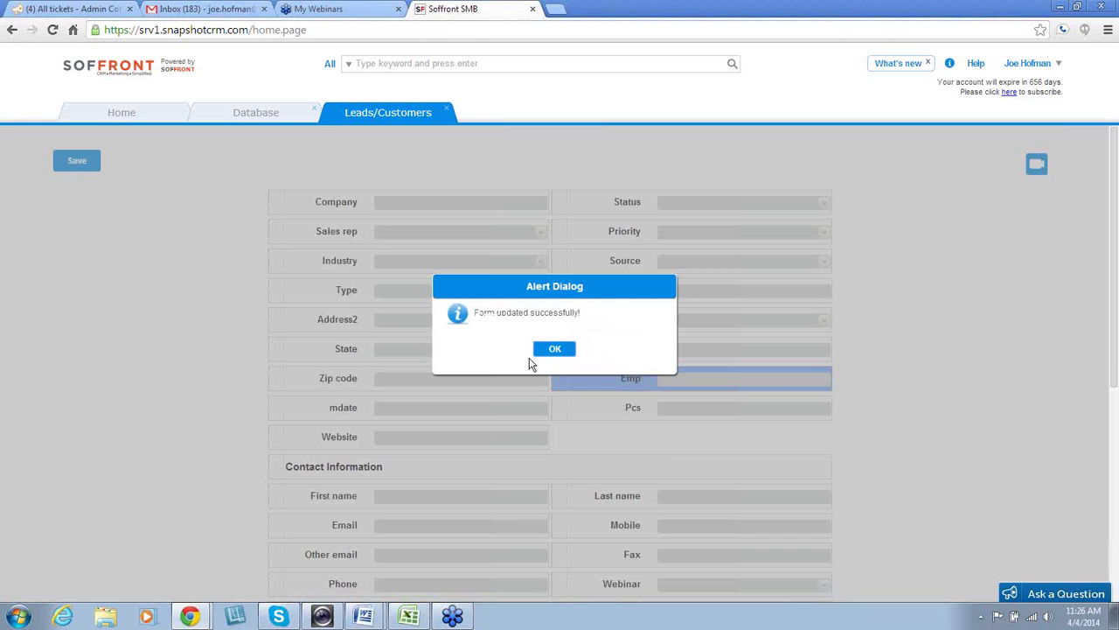
left_click(557, 348)
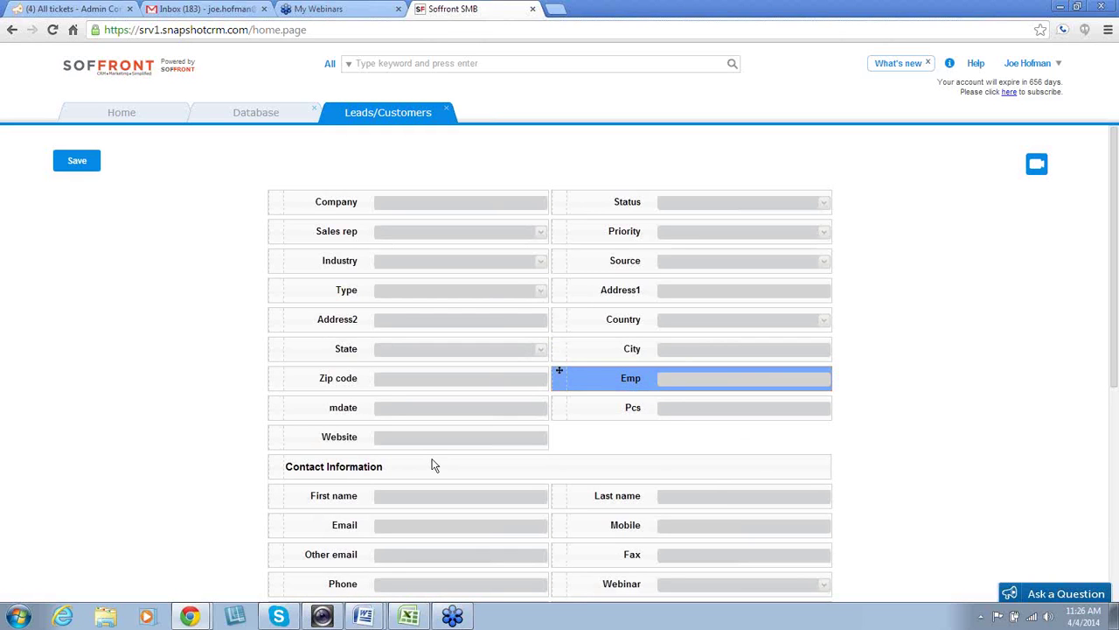
Step: From the Home dashboard, go to Import and choose Import from CSV file
left_click(119, 118)
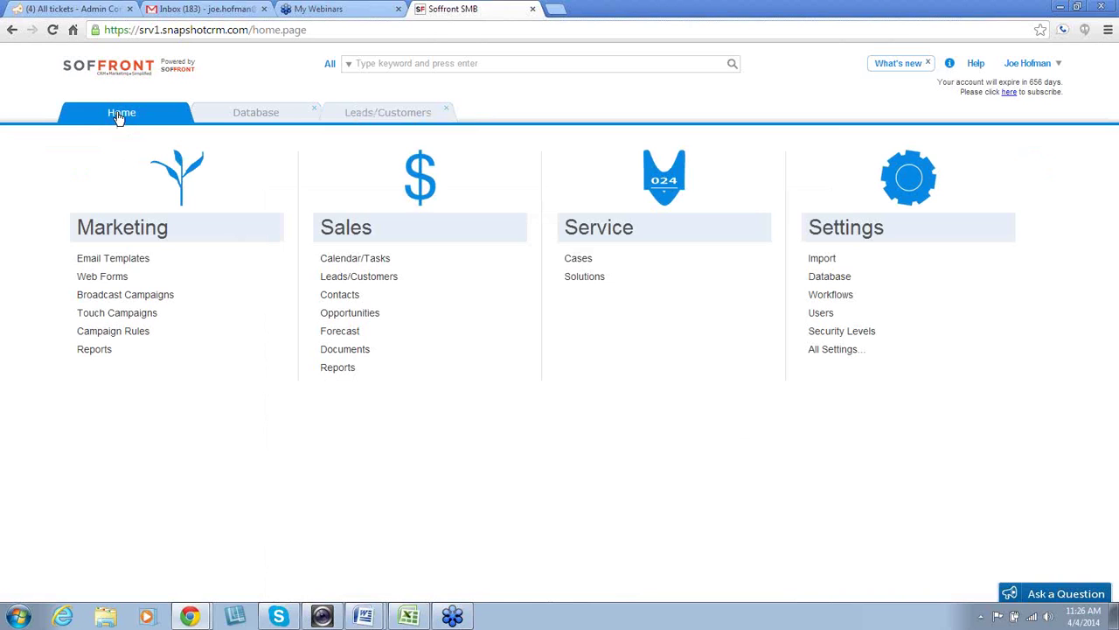
left_click(823, 259)
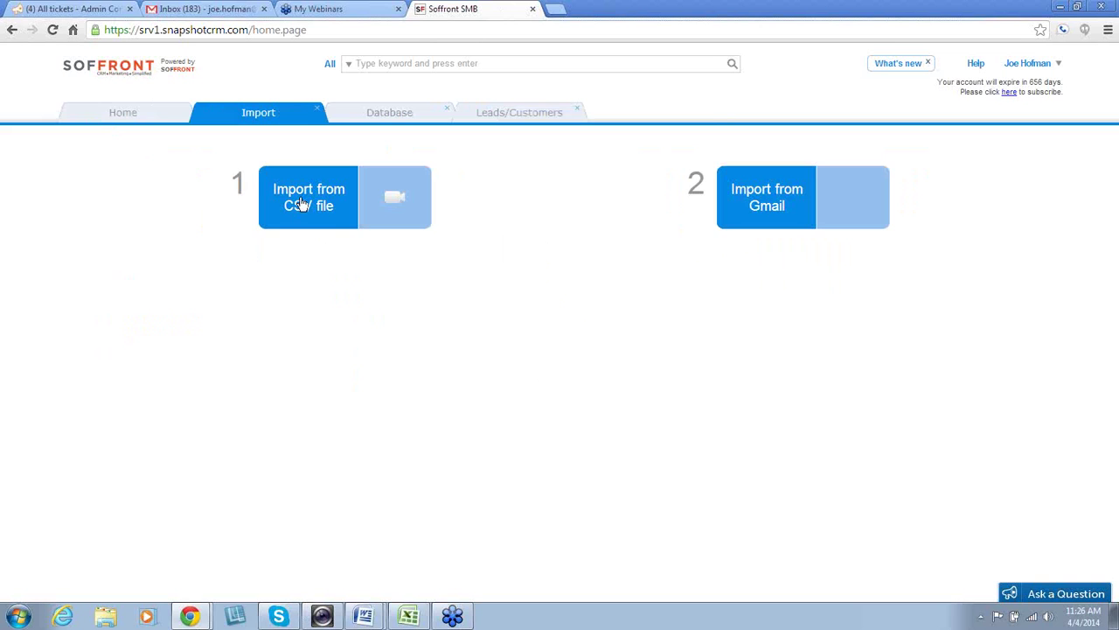
left_click(300, 204)
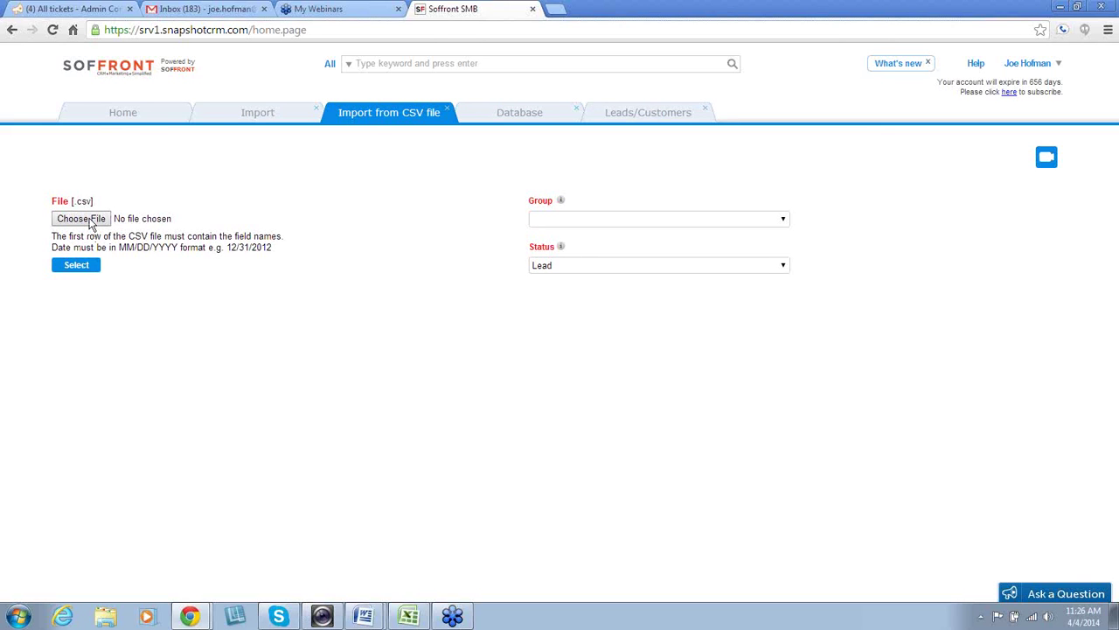
Step: Choose Import Example from the Downloads folder as the CSV file to import
left_click(81, 219)
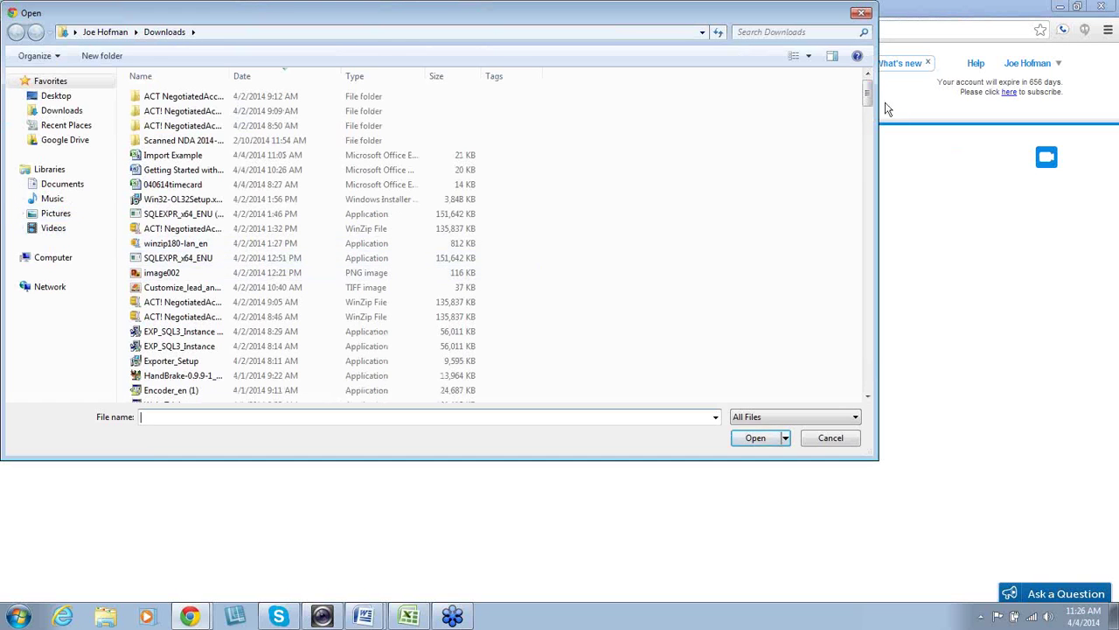
left_click_drag(868, 96, 868, 114)
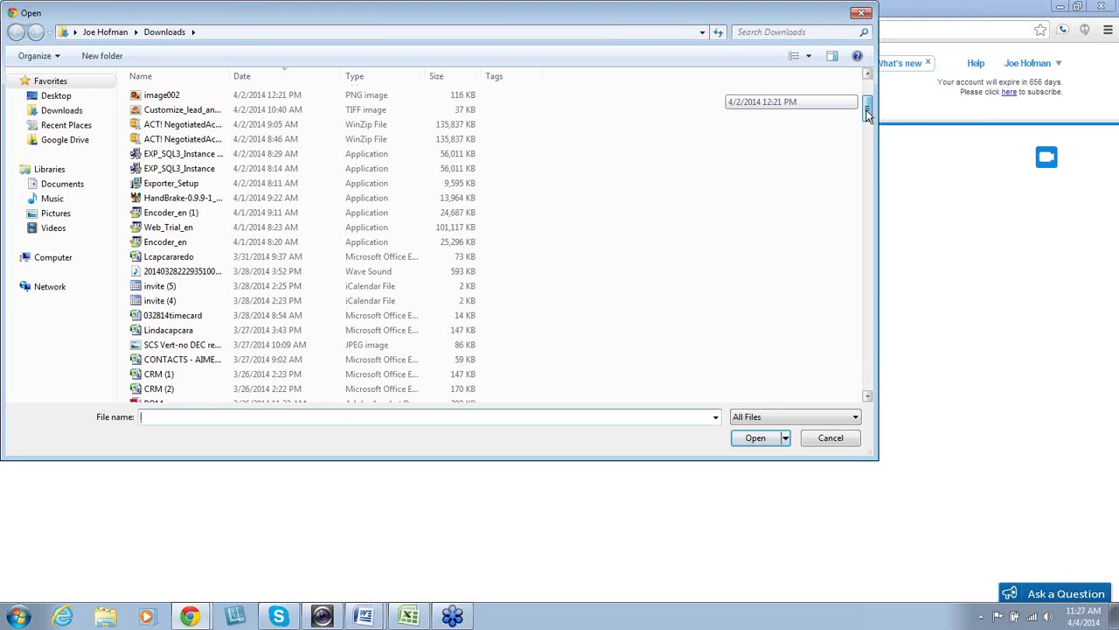
left_click_drag(868, 114, 868, 120)
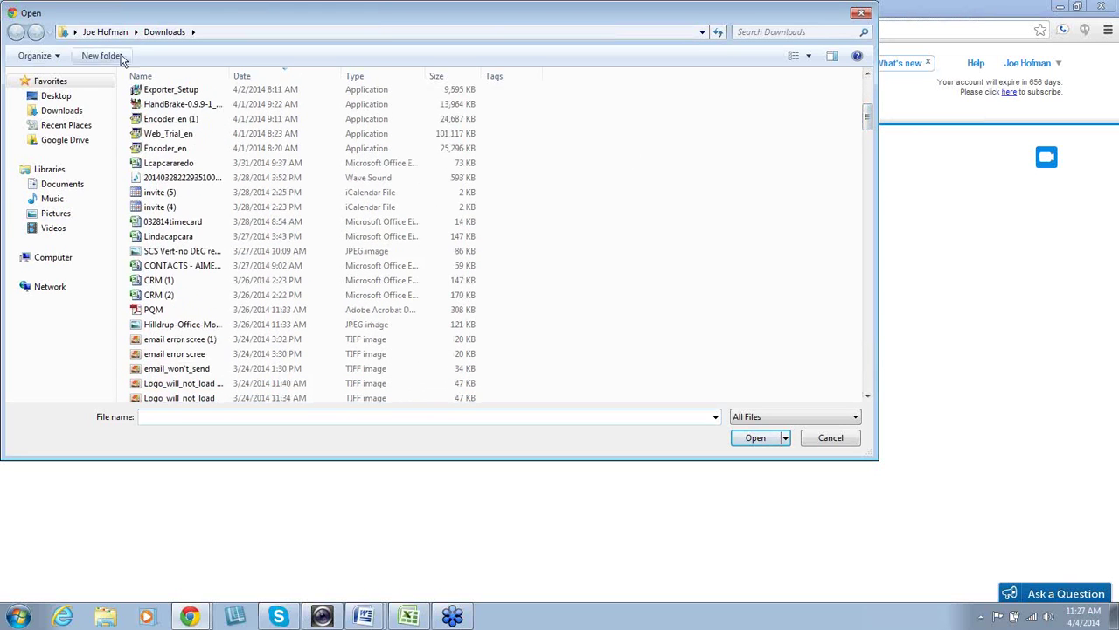
left_click(62, 110)
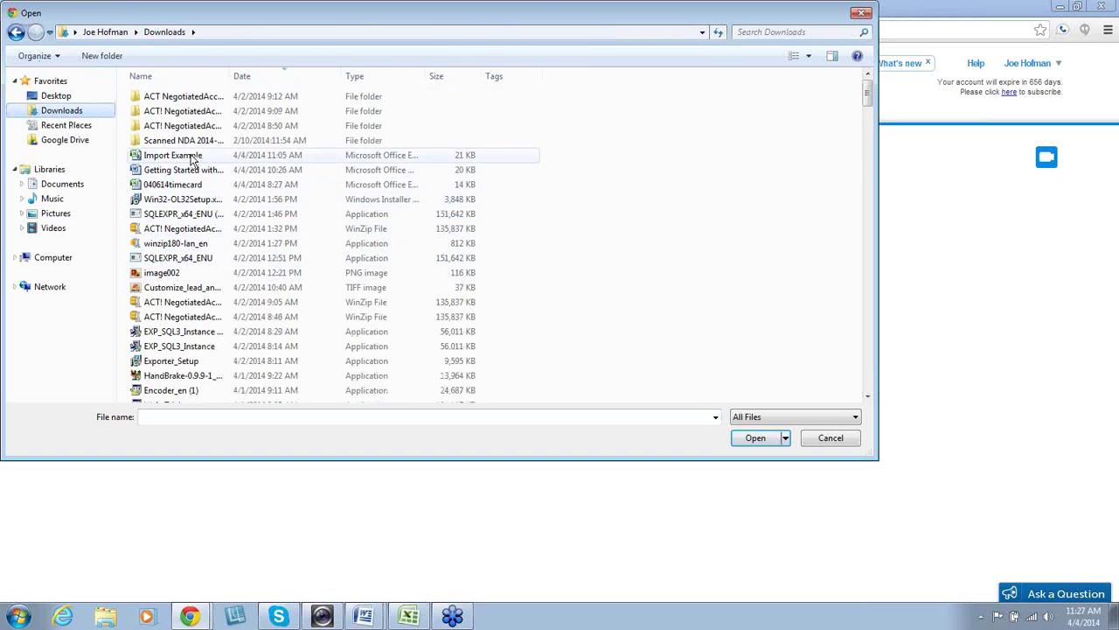
double_click(173, 155)
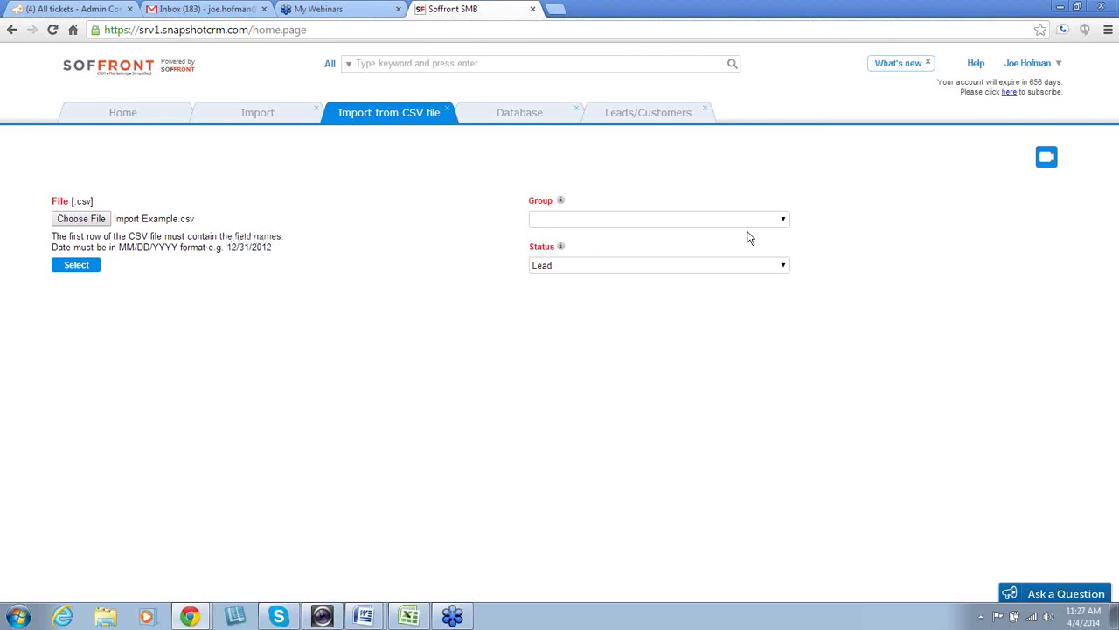
Step: Create the new group 'Tutorial' and load the CSV's 15 columns for mapping
left_click(785, 224)
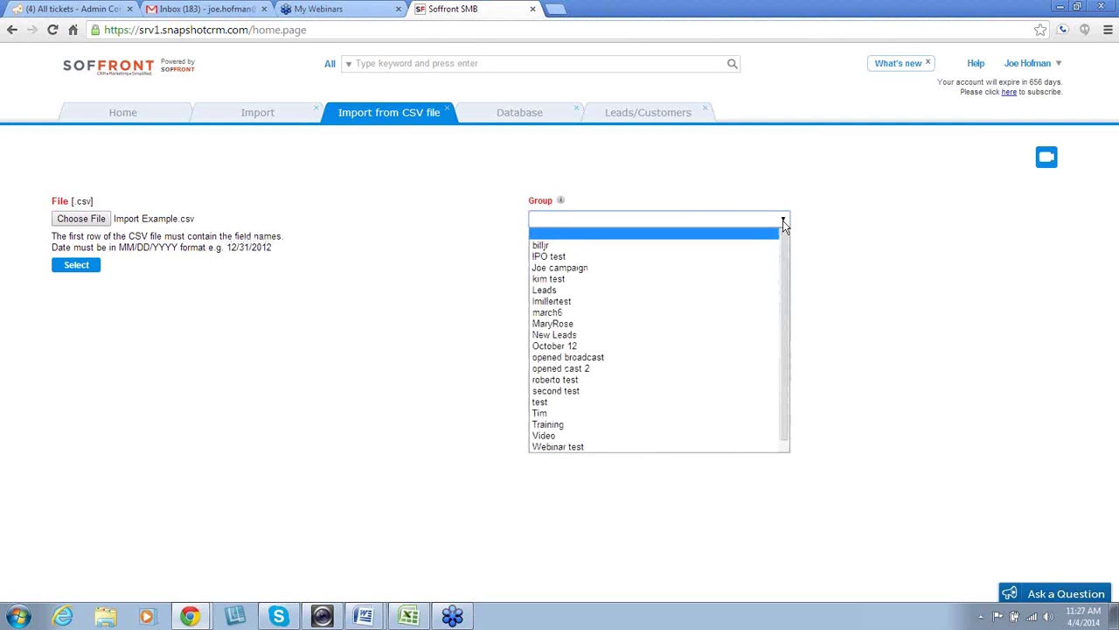
scroll(728, 385, "down", 1)
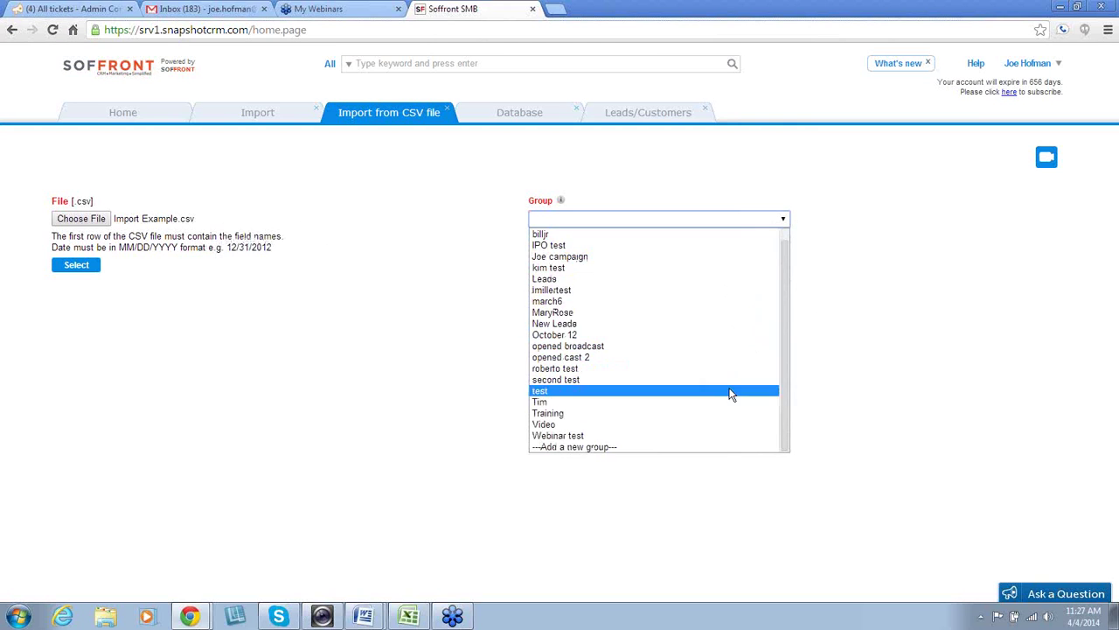
left_click(664, 449)
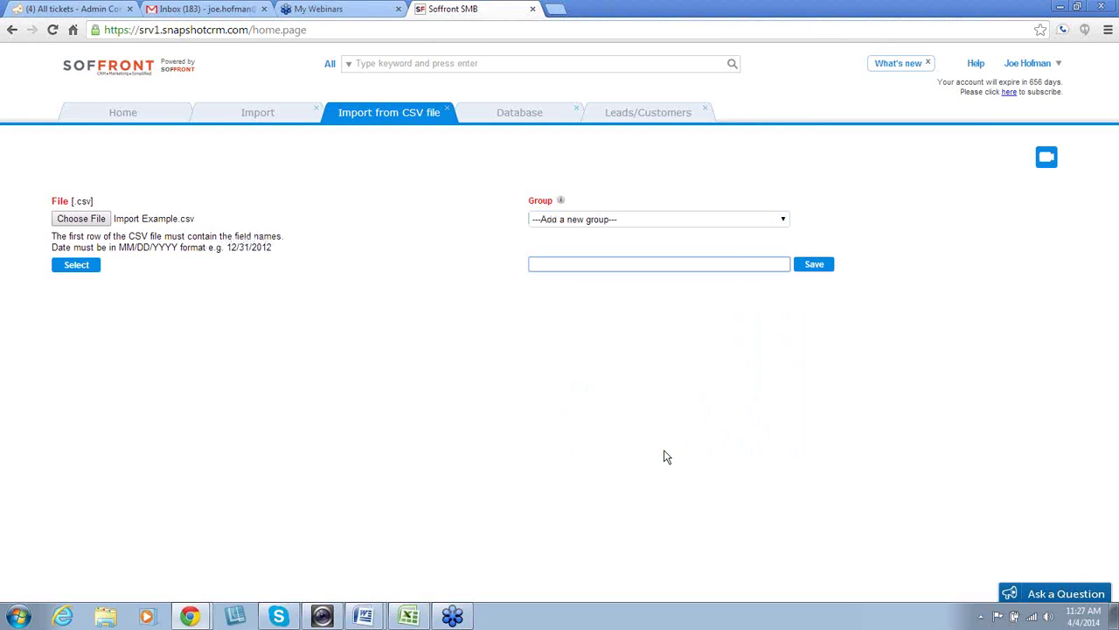
type("Tutorial")
left_click(815, 266)
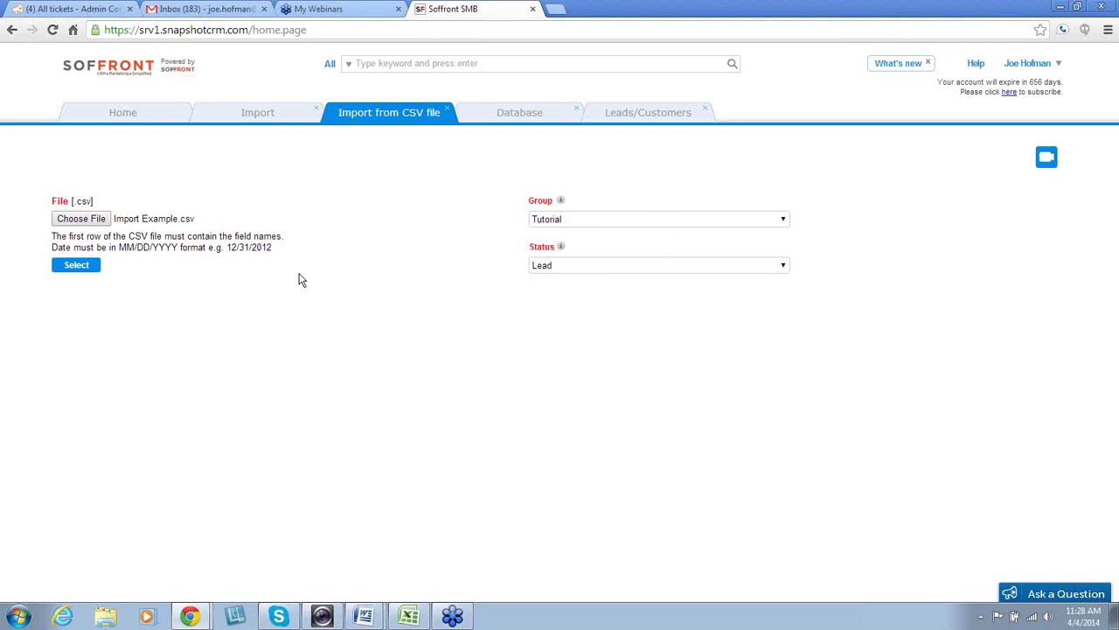
left_click(77, 266)
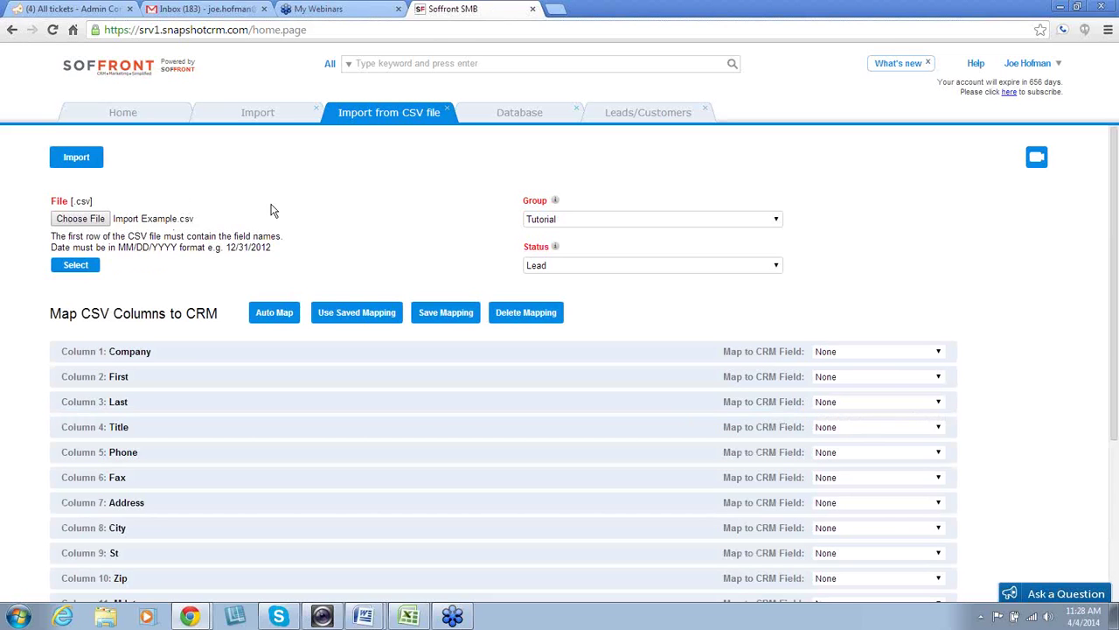
scroll(237, 382, "down", 2)
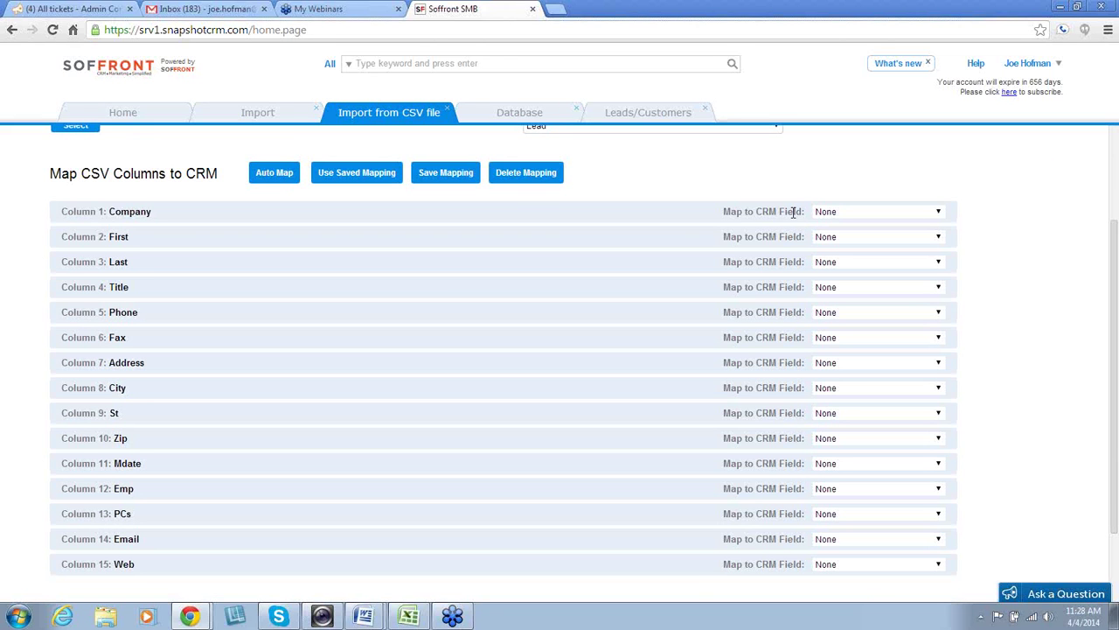
Step: Auto-map the CSV columns, matching nine to CRM fields such as Company, Title, Phone and Email
left_click(276, 174)
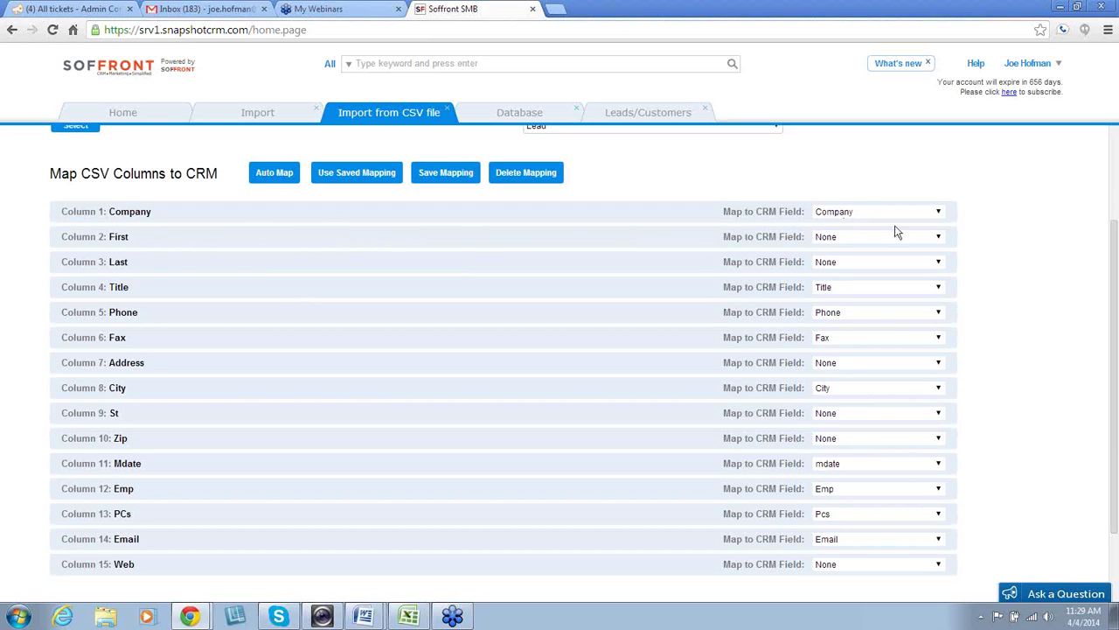
Step: Map Column 2 to First name, Column 3 to Last name and Column 7 to Address1
left_click(940, 237)
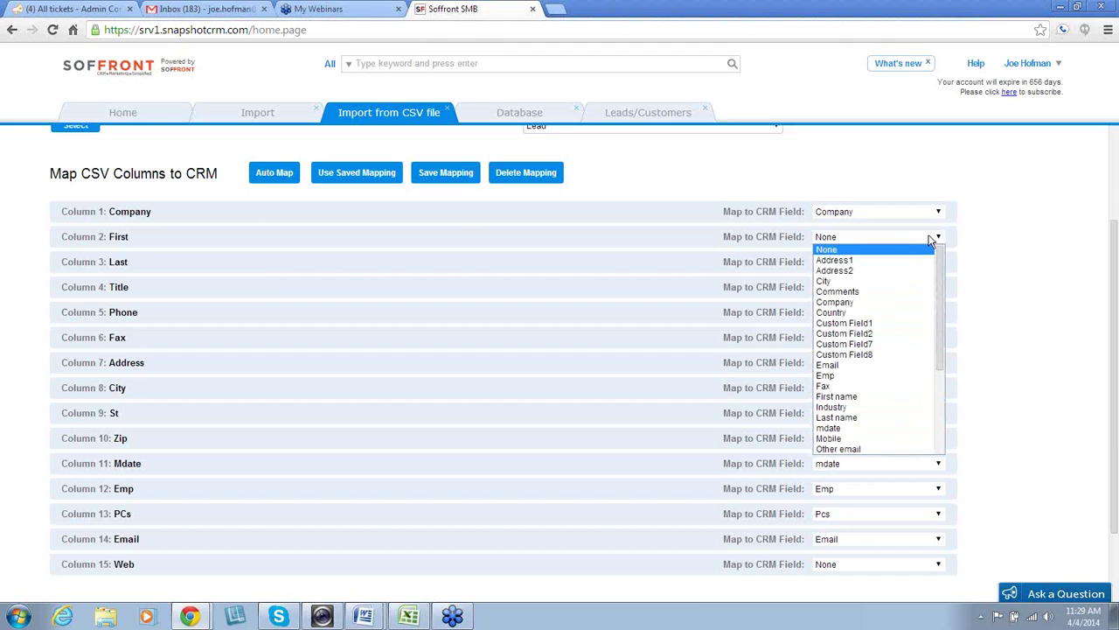
left_click(853, 397)
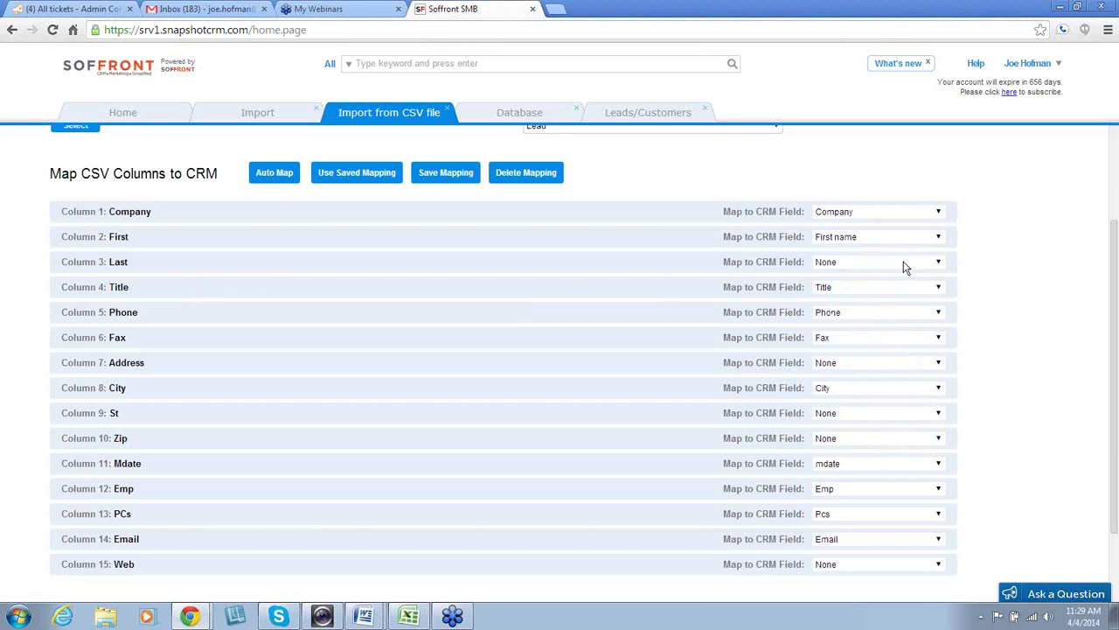
left_click(939, 262)
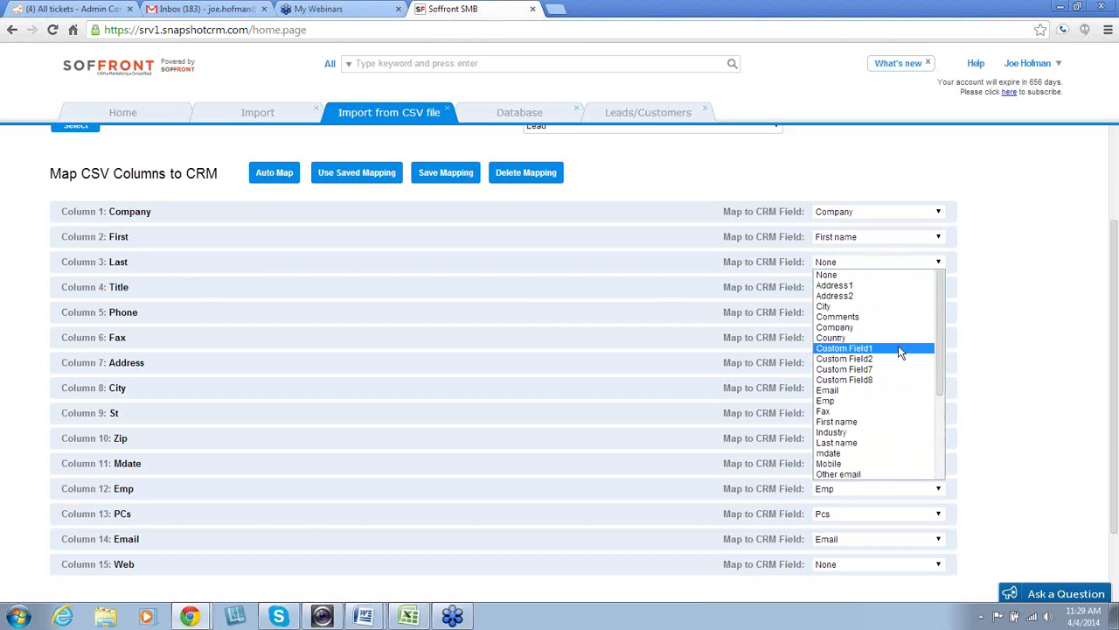
left_click(853, 444)
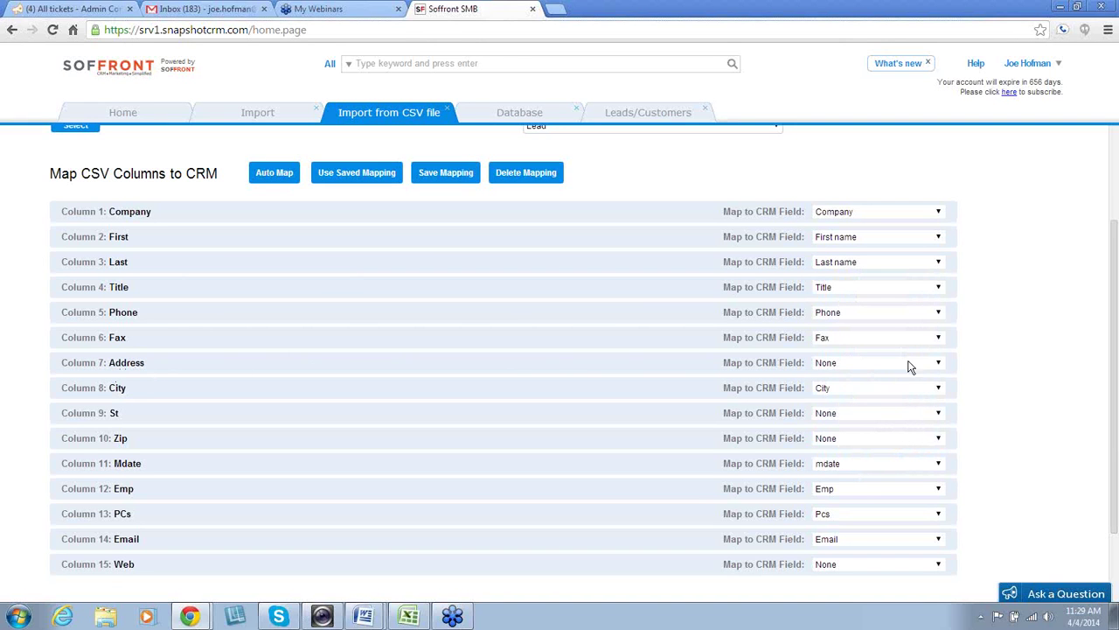
left_click(939, 365)
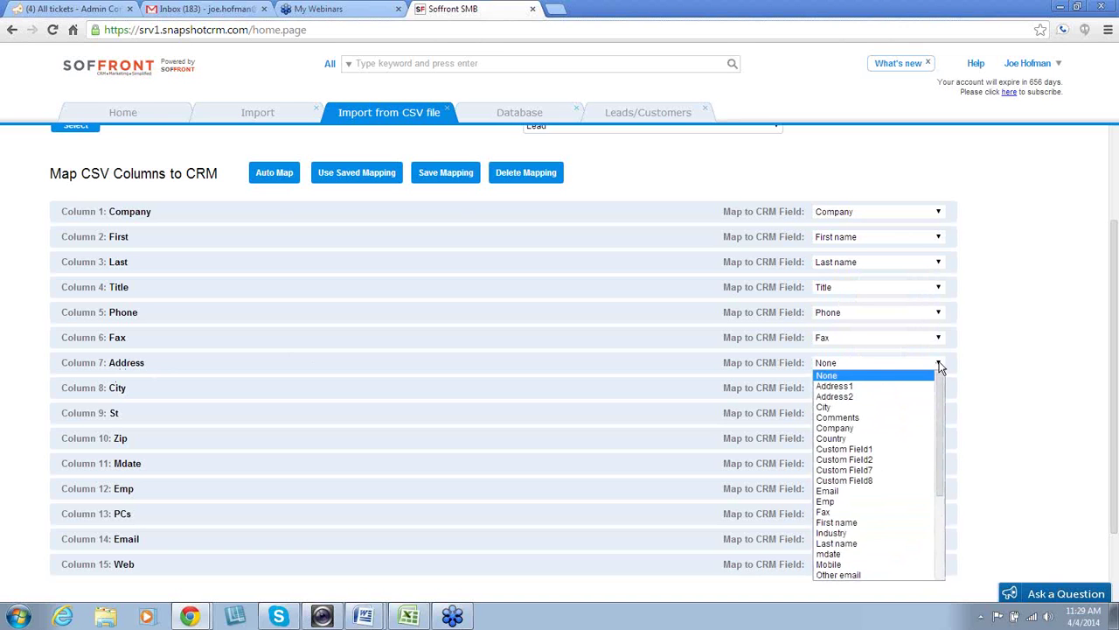
left_click(857, 385)
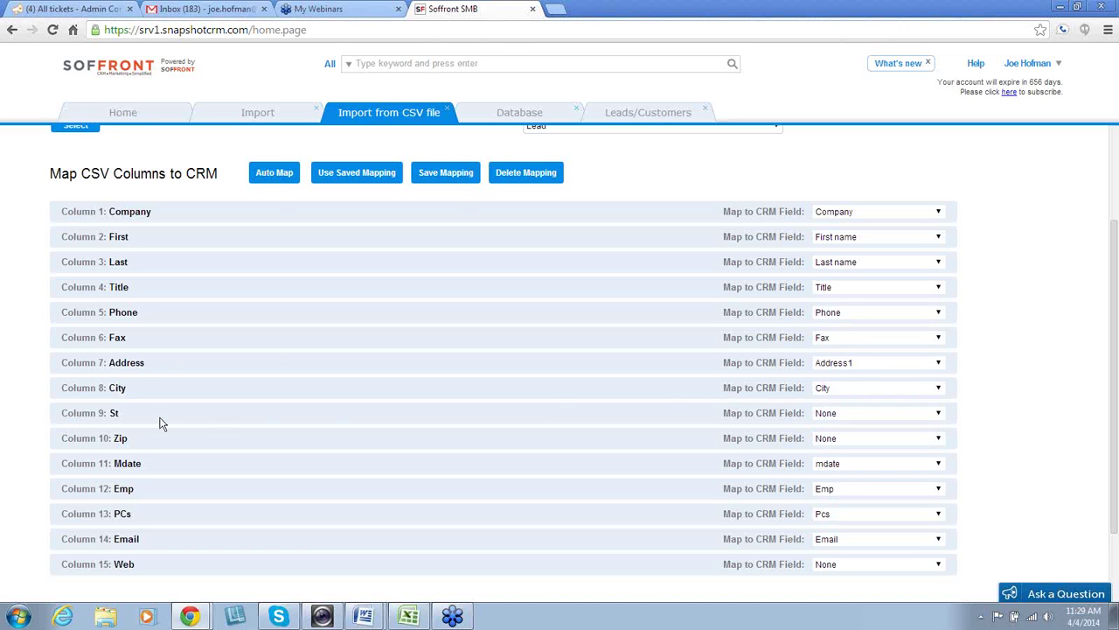
Step: Map the St column to State, Zip to Zip code and Web to Website
left_click(939, 417)
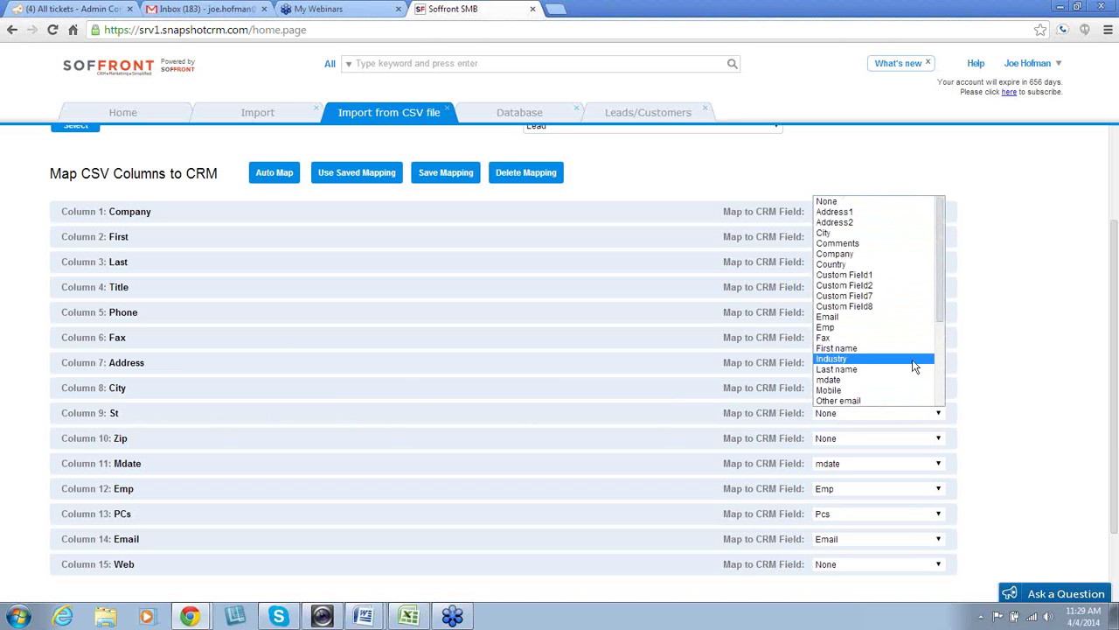
scroll(900, 362, "down", 2)
scroll(901, 362, "down", 3)
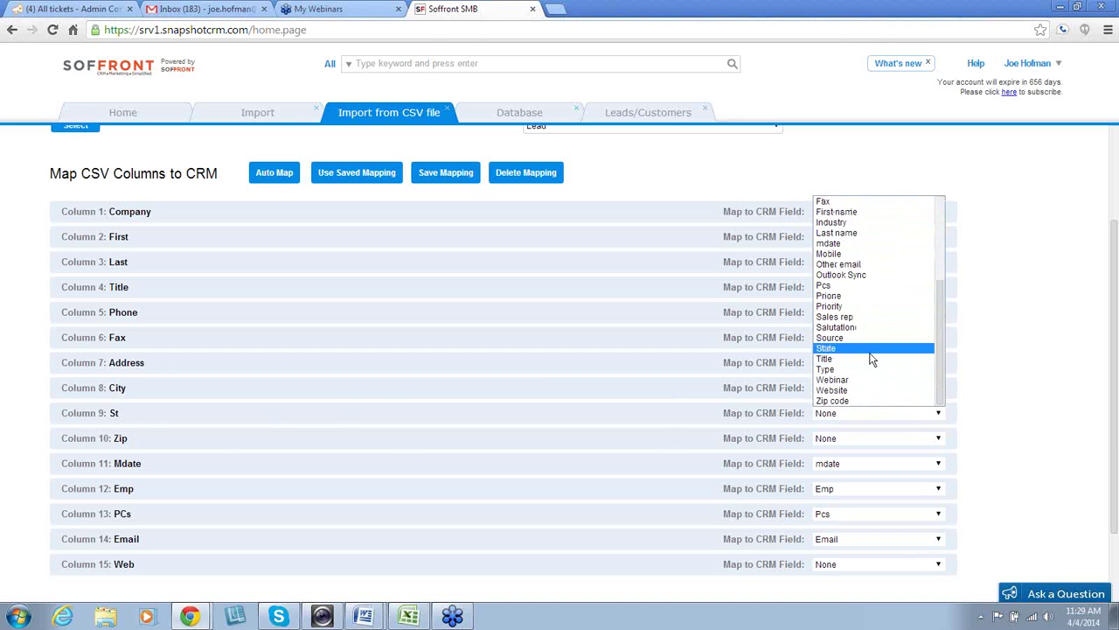
left_click(871, 357)
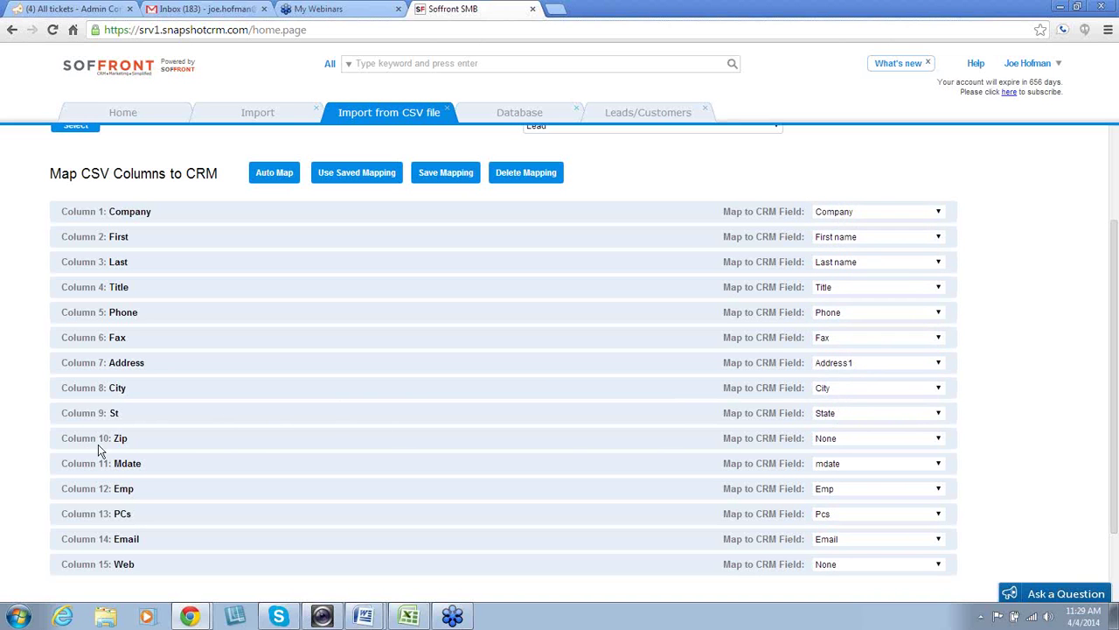
left_click(938, 438)
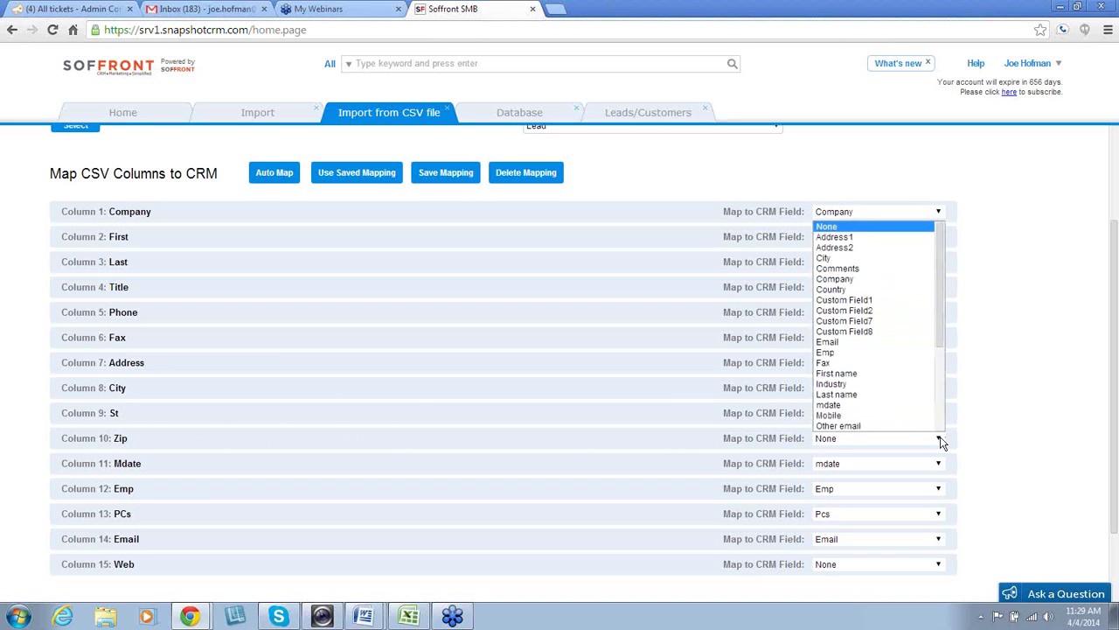
left_click_drag(940, 304, 935, 386)
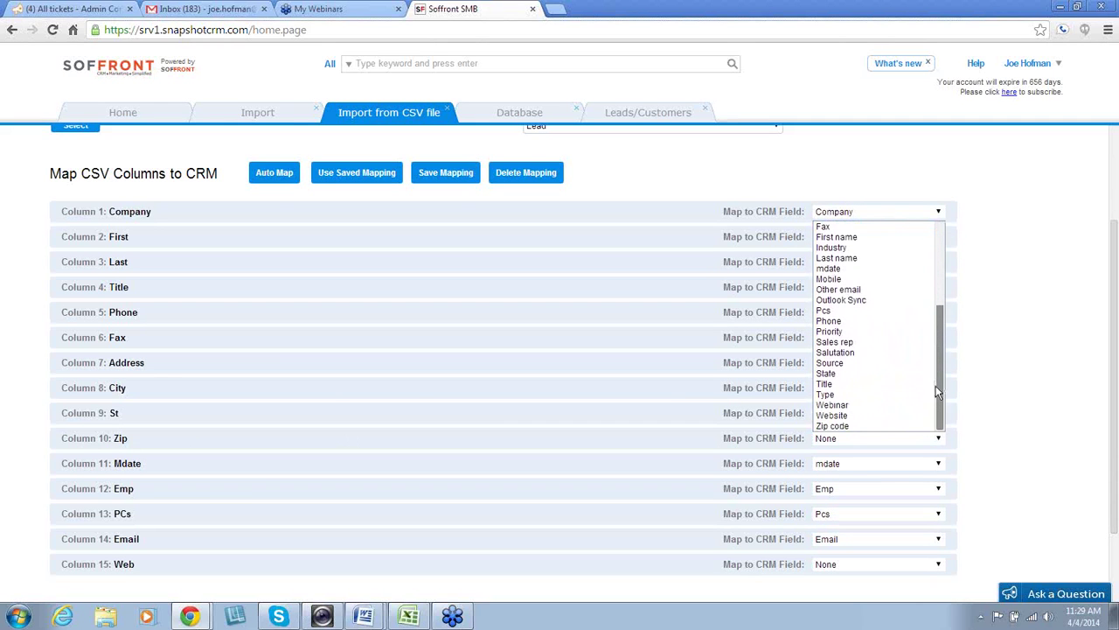
left_click(841, 429)
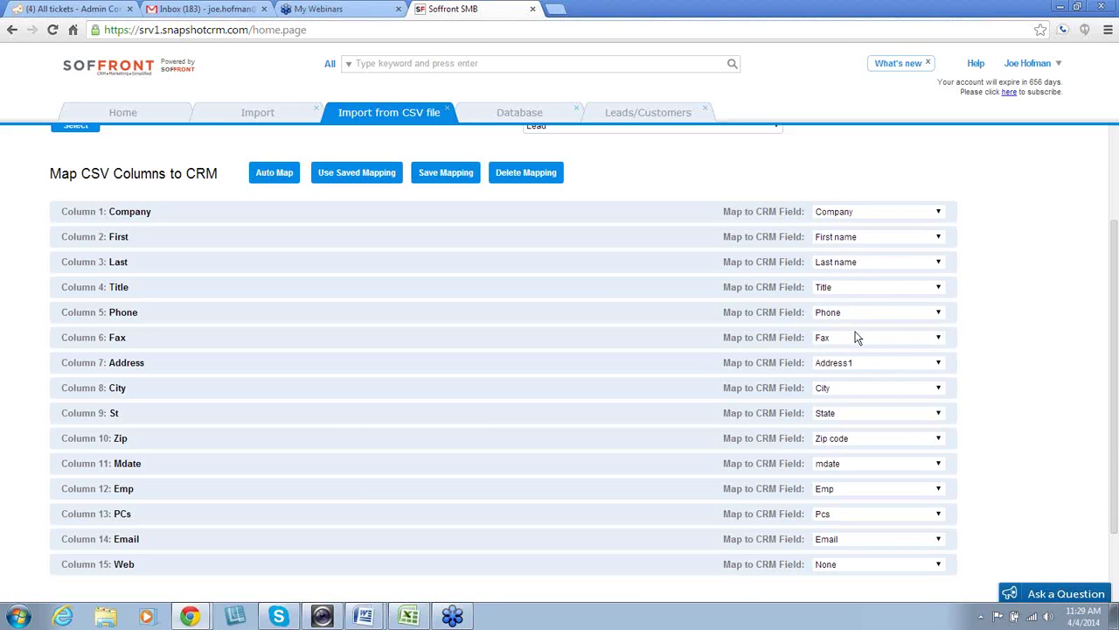
left_click(938, 566)
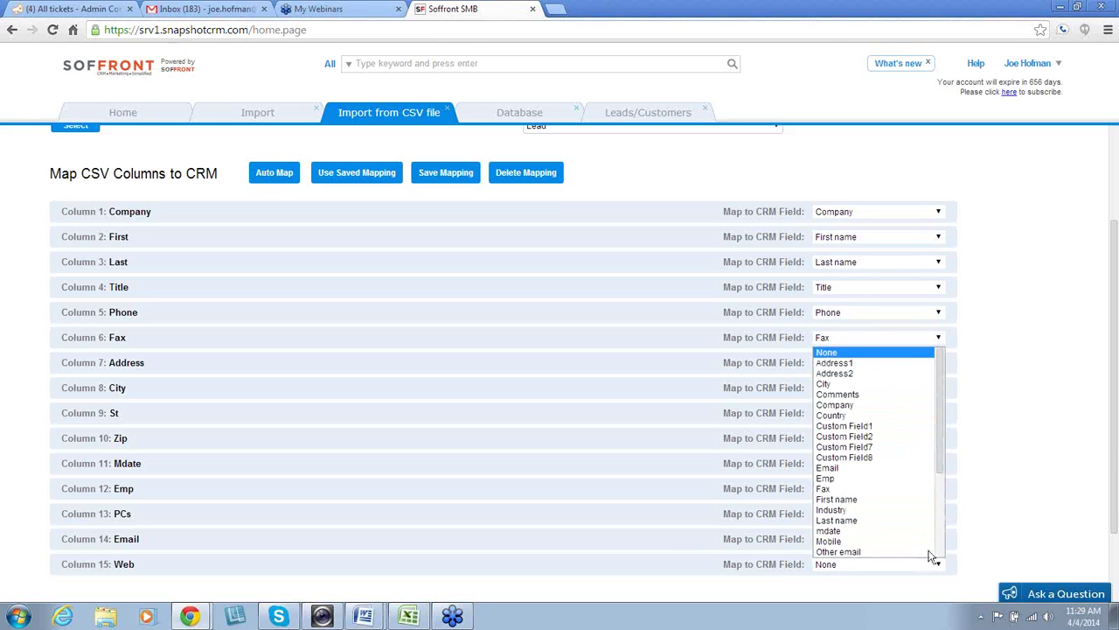
left_click_drag(941, 382, 934, 490)
left_click(832, 541)
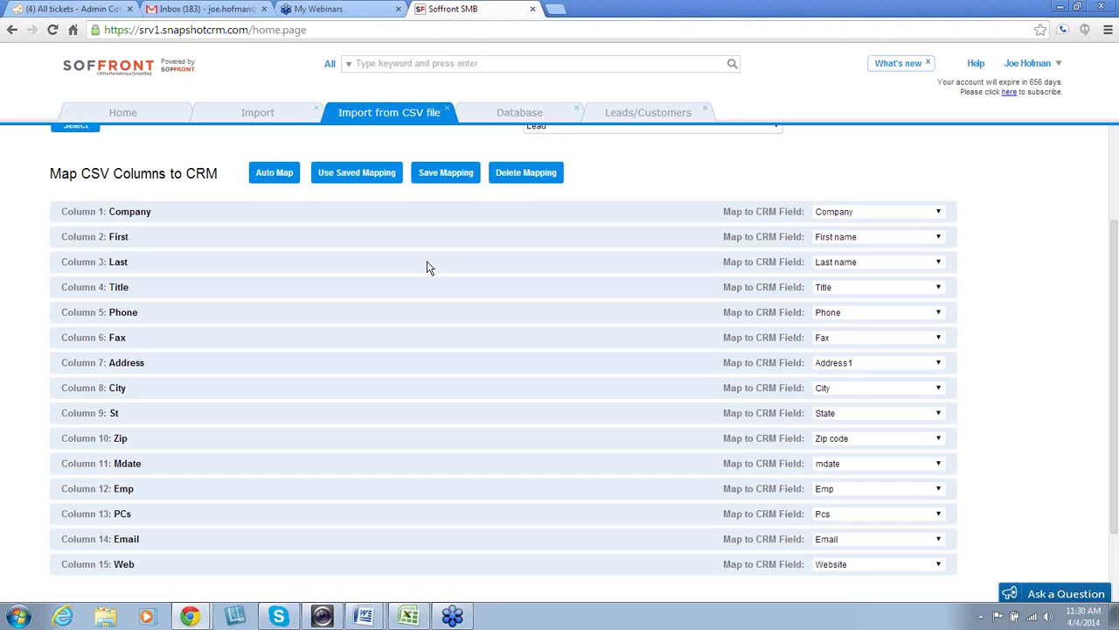
scroll(427, 268, "up", 1)
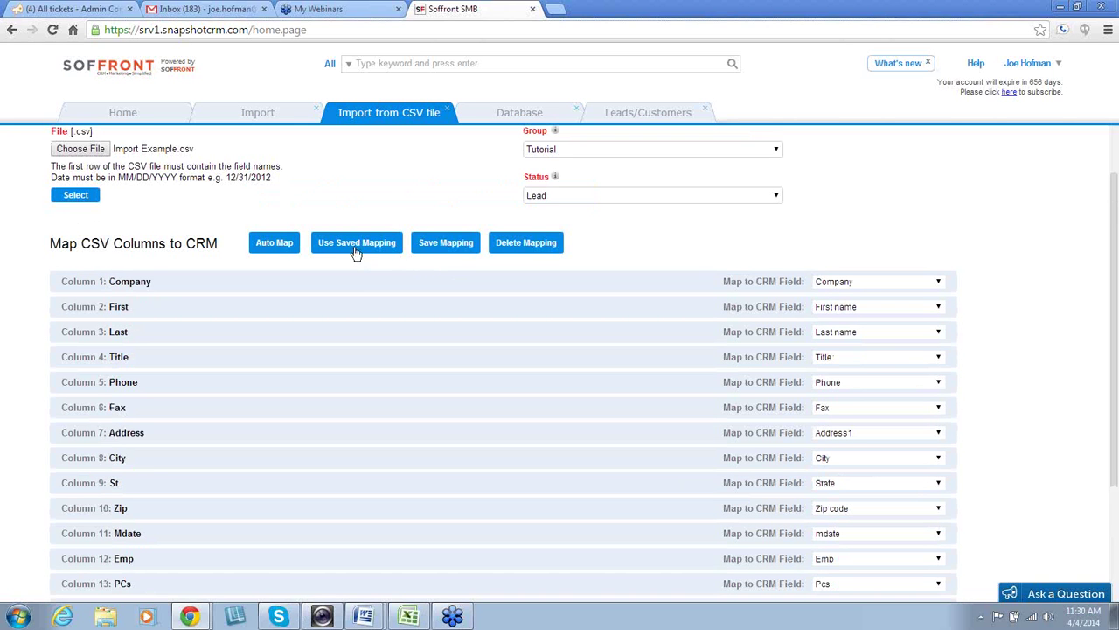
Step: Save the column-to-field mapping as a new map called 'tutorial' and acknowledge the success alert
left_click(437, 245)
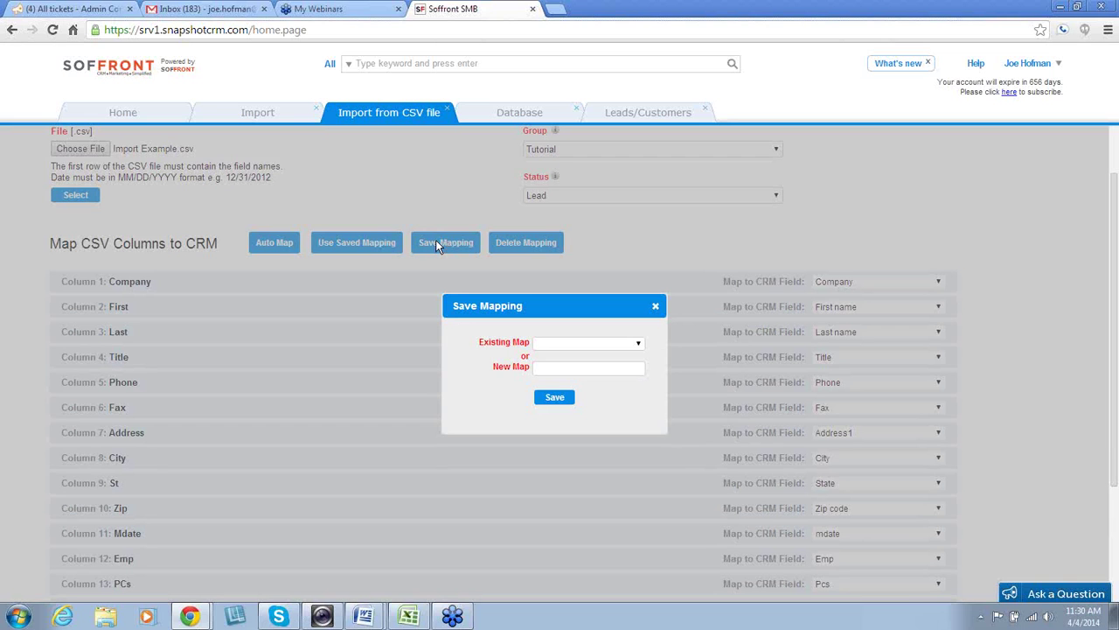
left_click(562, 368)
type("tutorial")
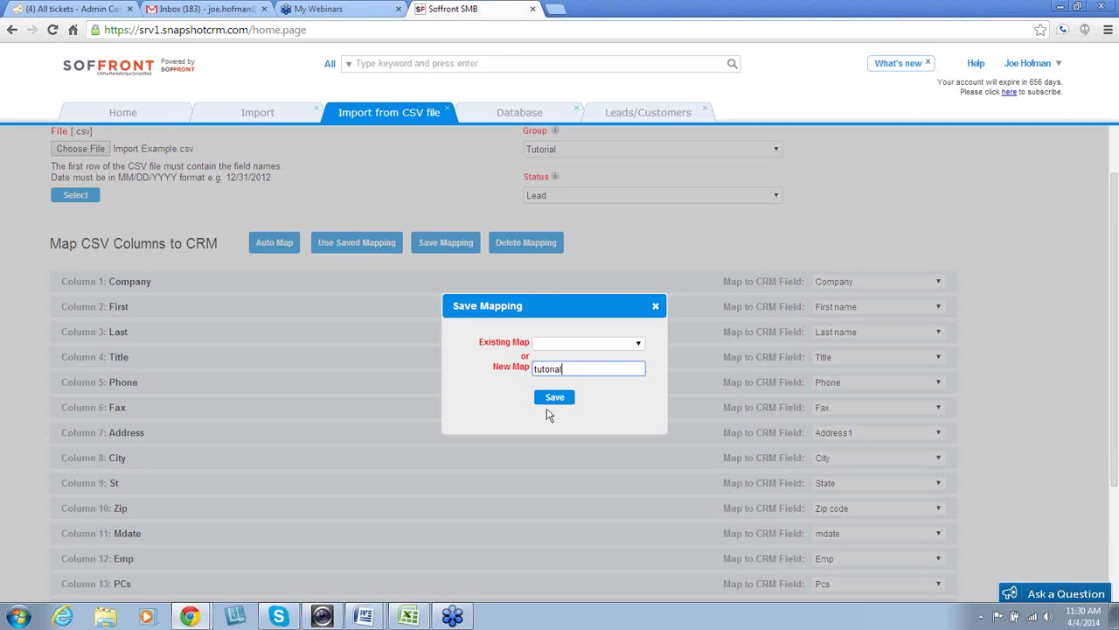
left_click(553, 399)
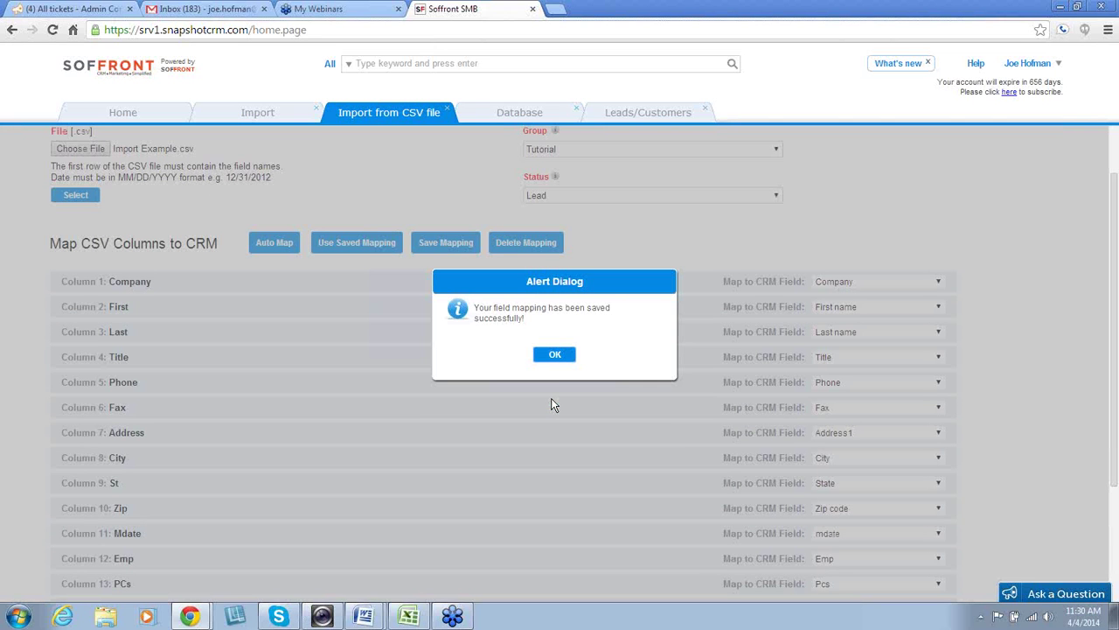
left_click(557, 353)
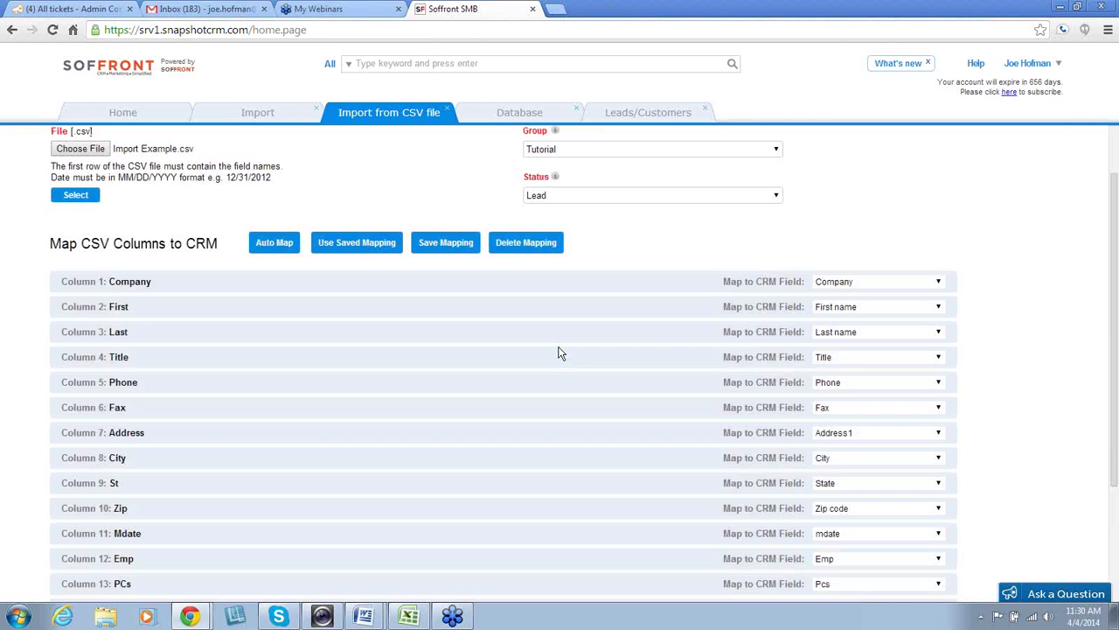
scroll(561, 353, "down", 2)
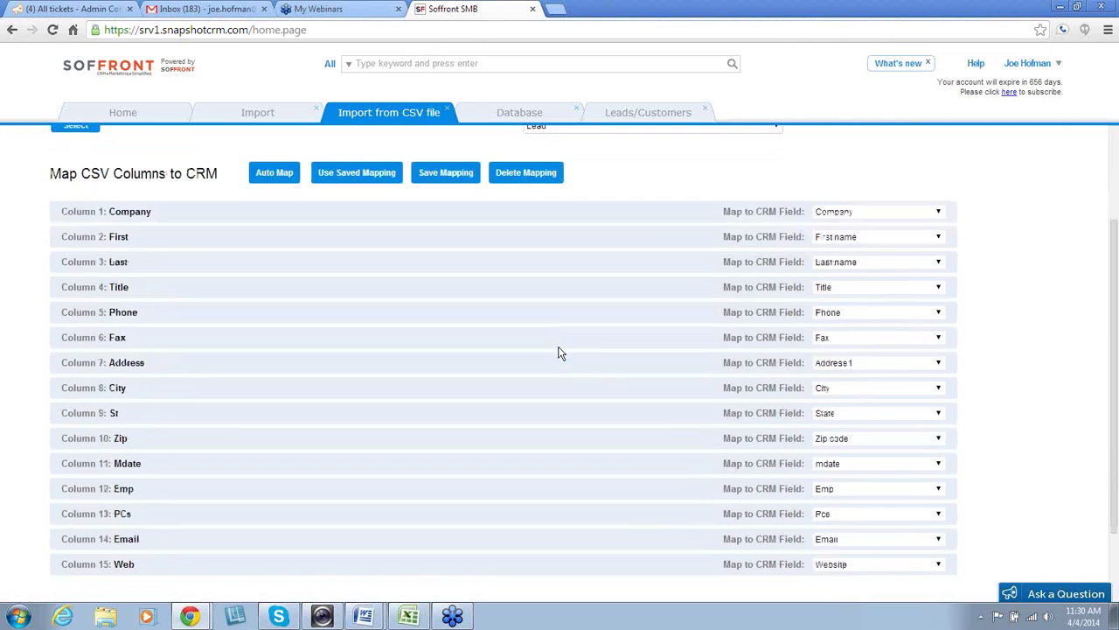
scroll(561, 354, "up", 4)
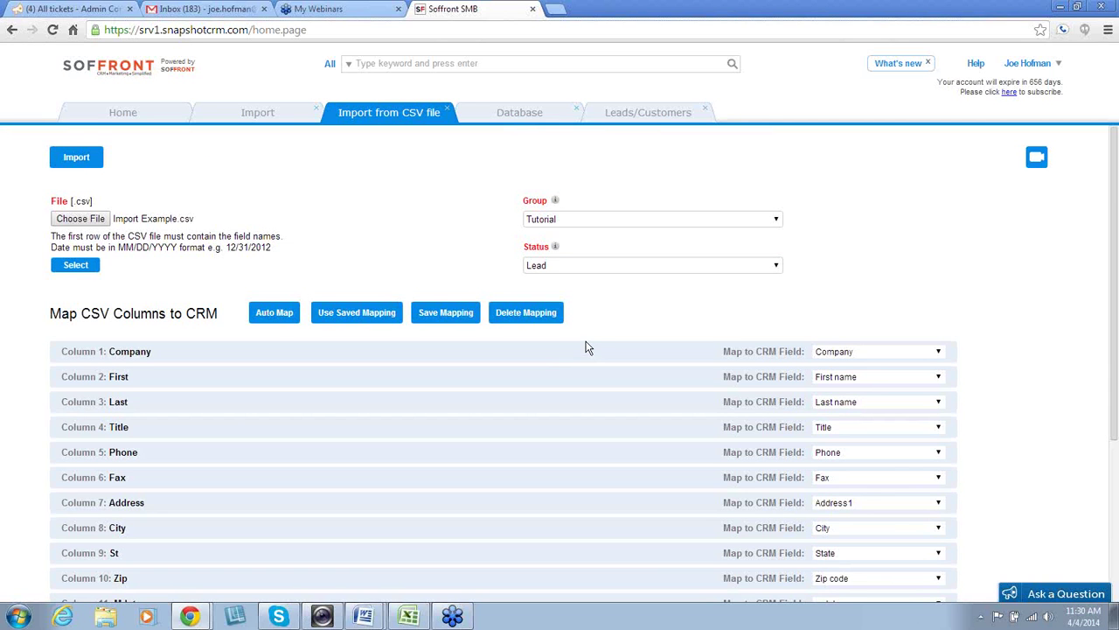
Step: Start the import of the 126 CSV records and confirm it in the Confirmation Dialog
left_click(77, 159)
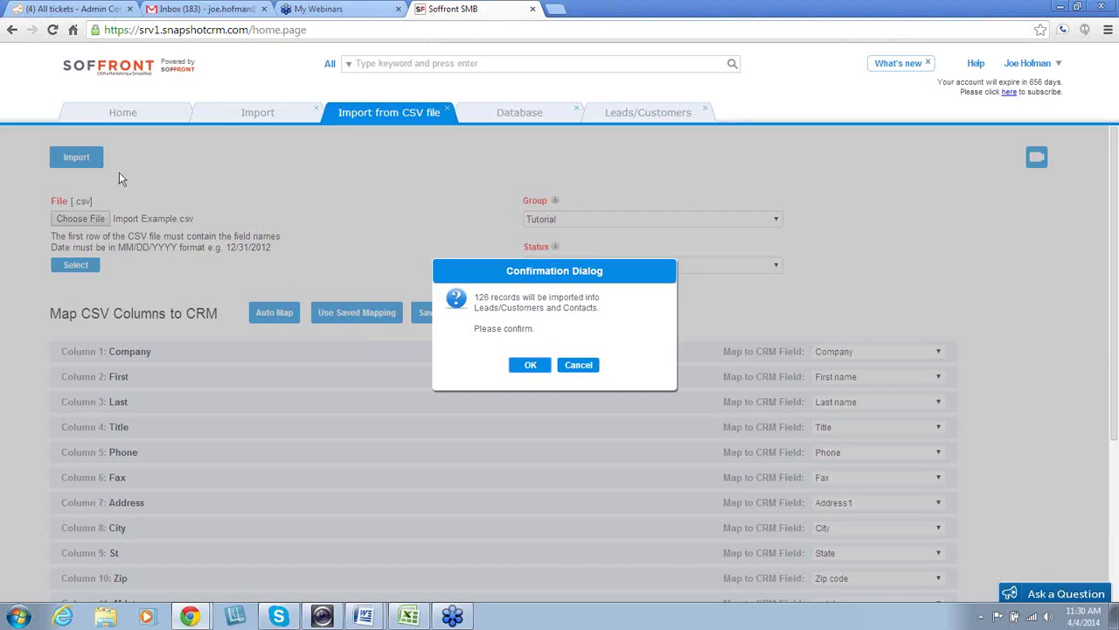
left_click(523, 368)
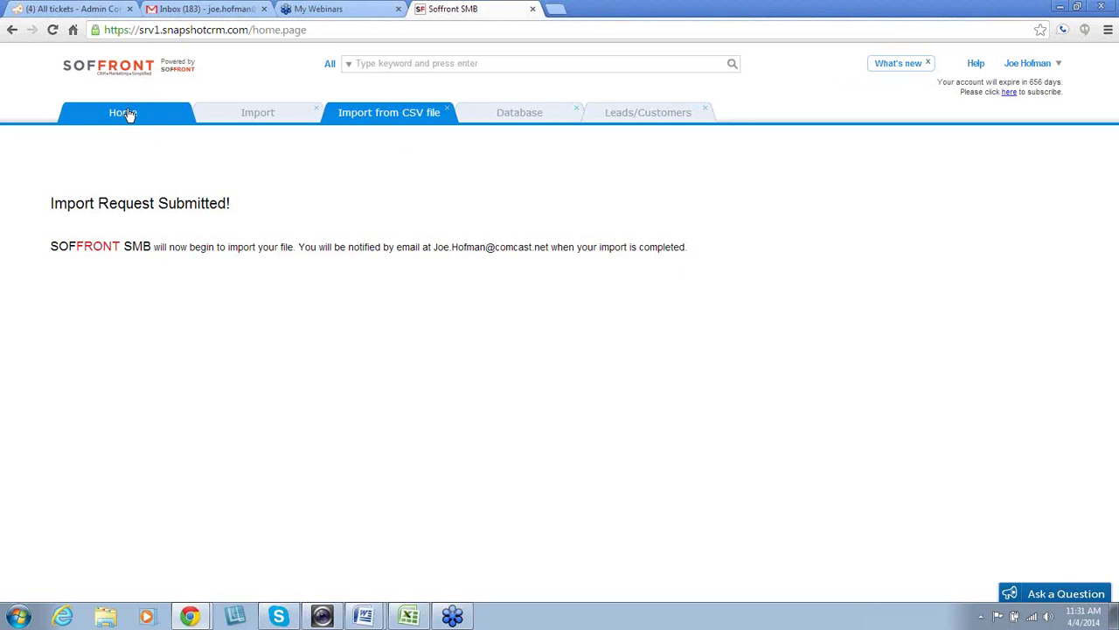
Step: From Home, go to Sales > Leads/Customers and filter the list to the Tutorial group
left_click(126, 115)
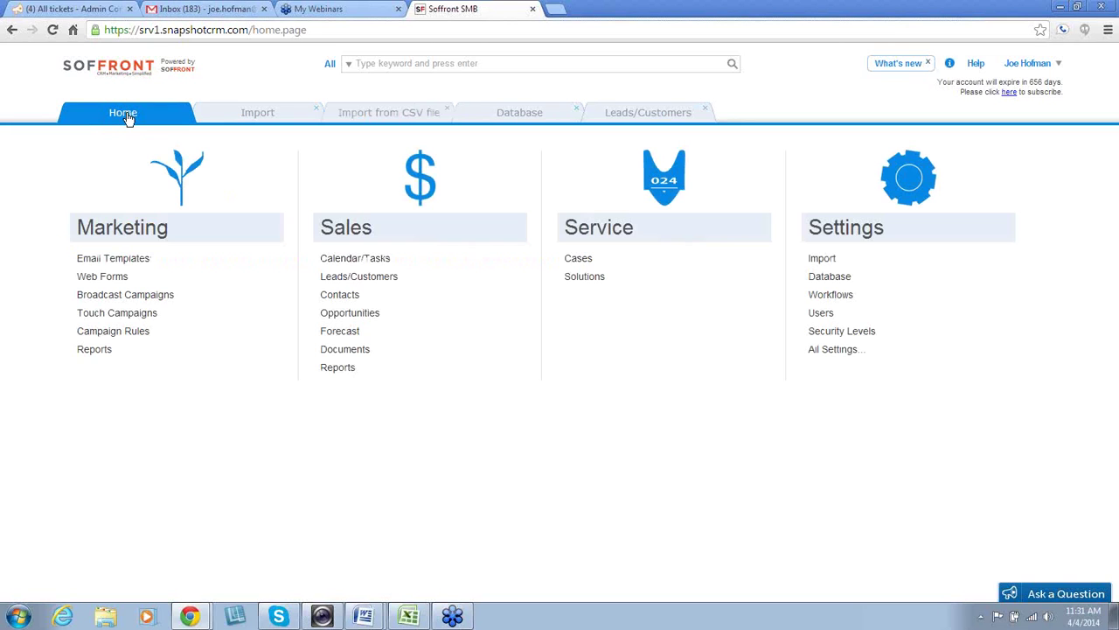
left_click(371, 278)
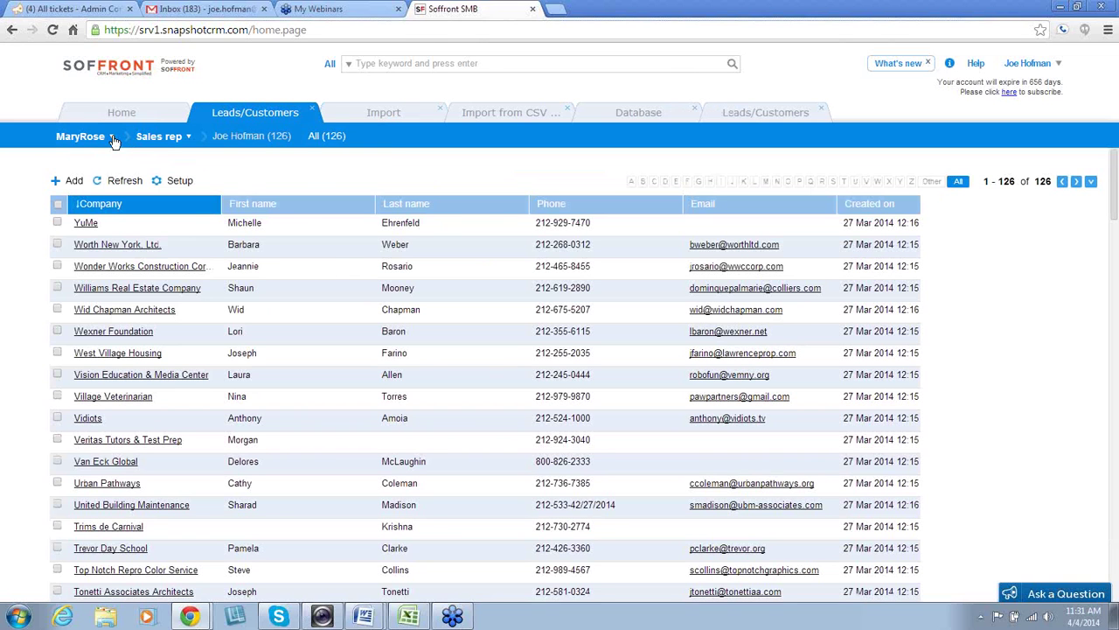
left_click(112, 140)
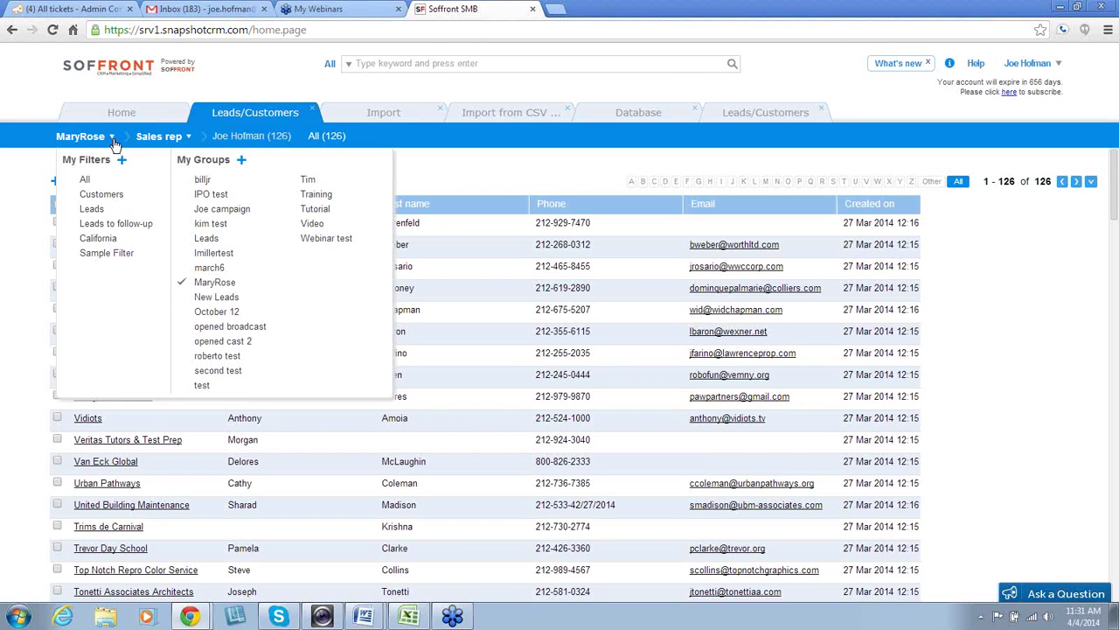
left_click(310, 209)
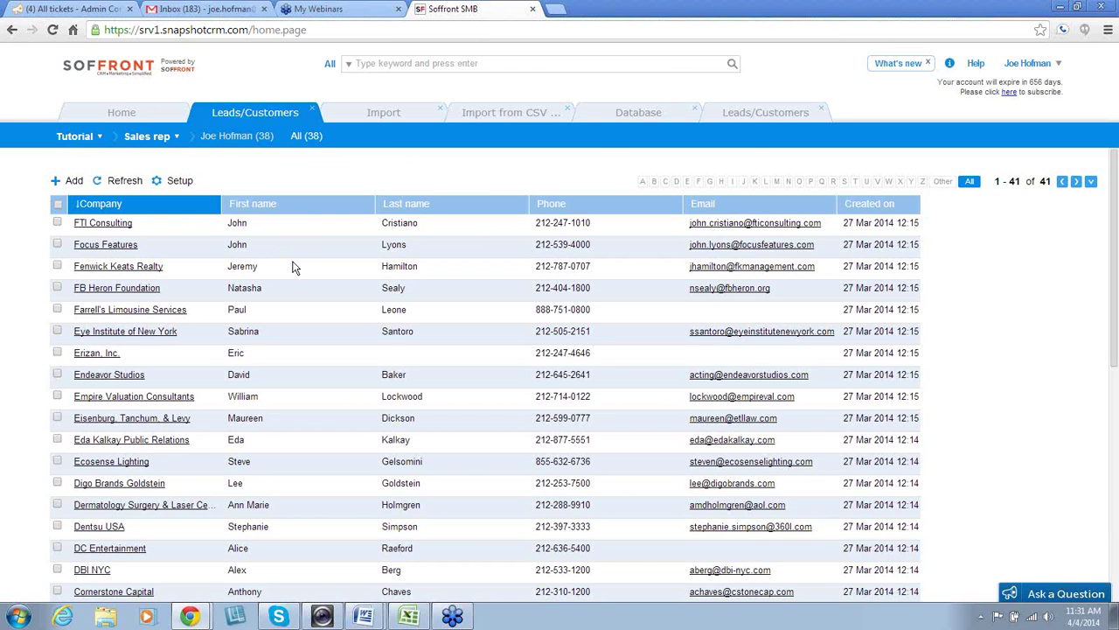
scroll(292, 277, "down", 1)
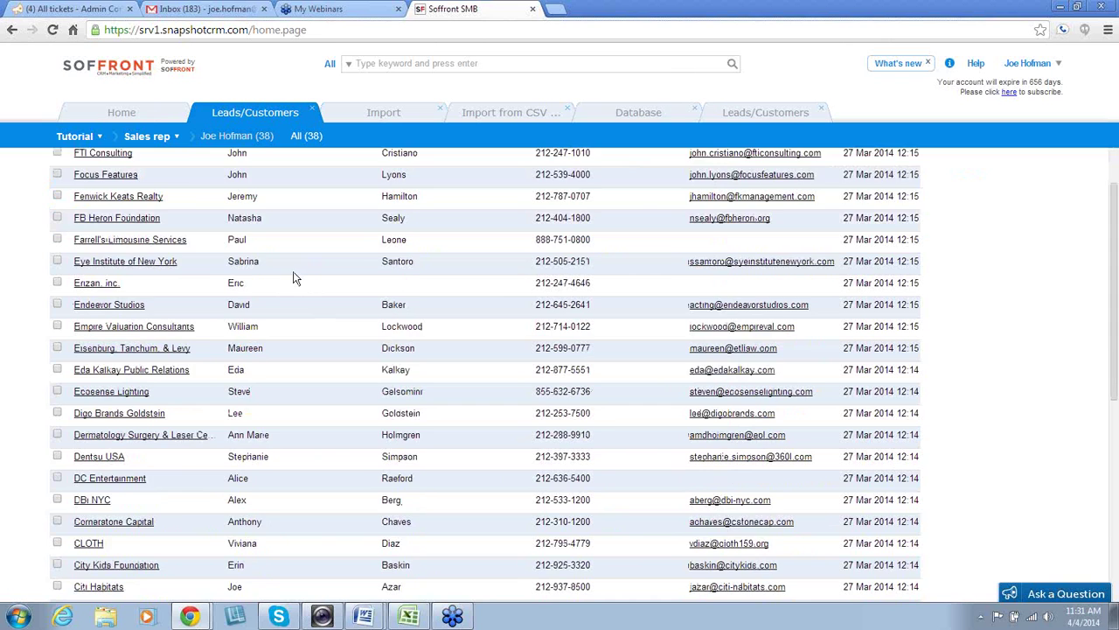
scroll(294, 278, "up", 1)
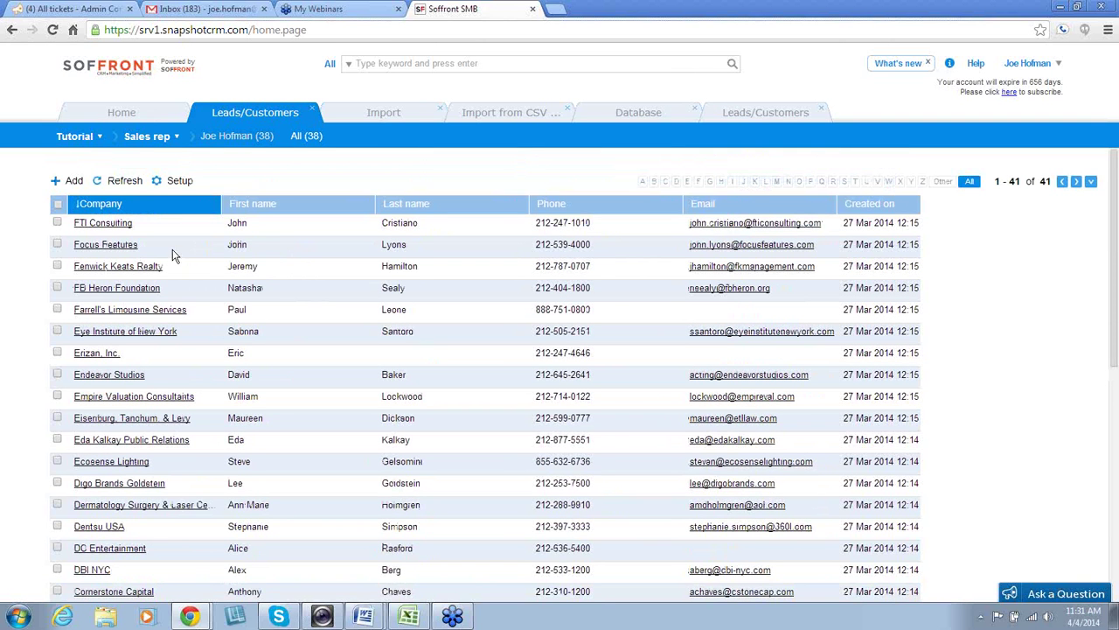
Step: Open the Focus Features lead and review its imported details, including mdate, Emp and Pcs
left_click(97, 250)
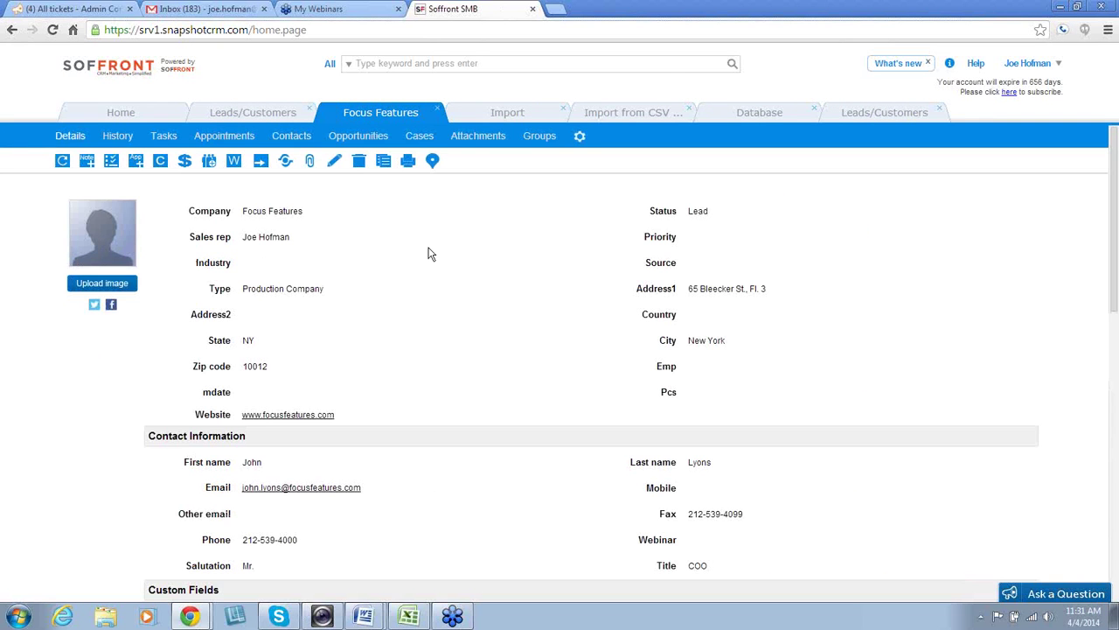
scroll(440, 259, "down", 3)
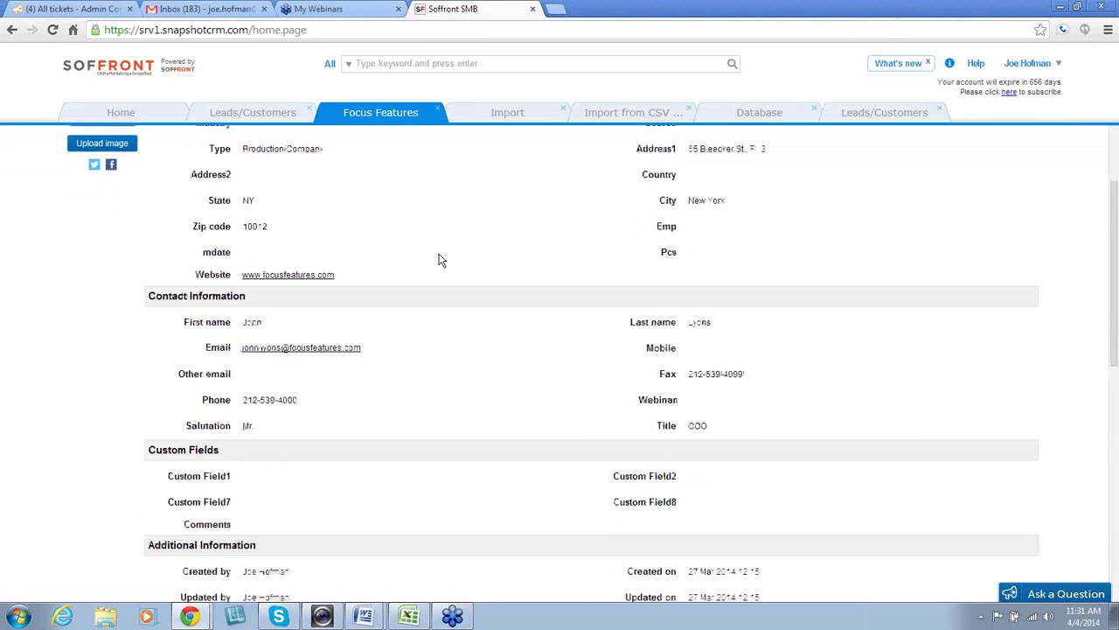
scroll(439, 258, "up", 1)
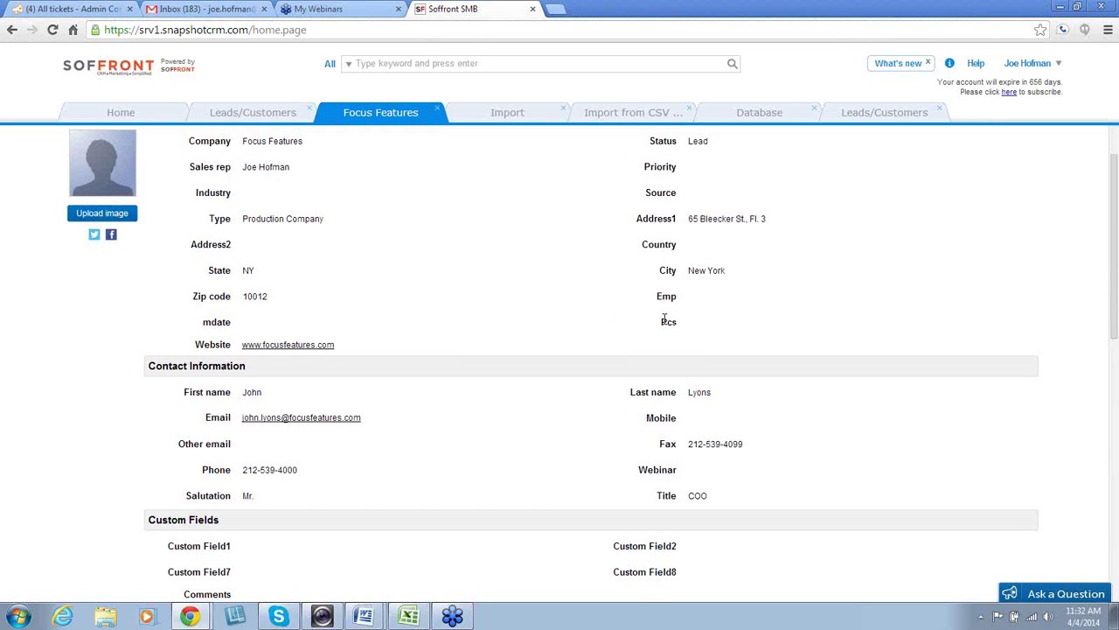
scroll(460, 255, "up", 1)
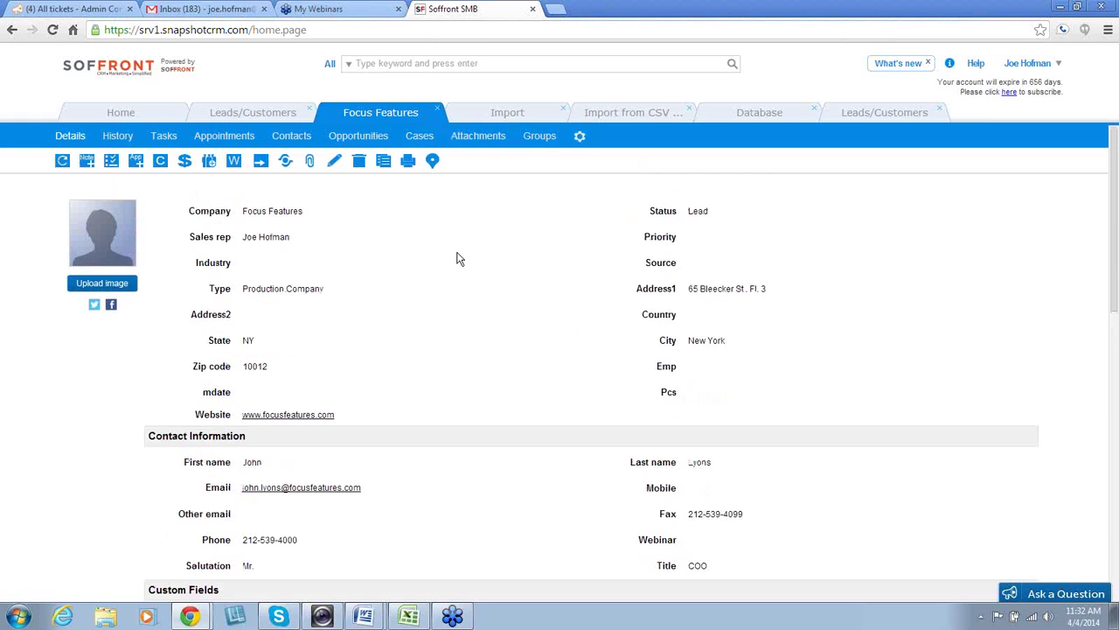